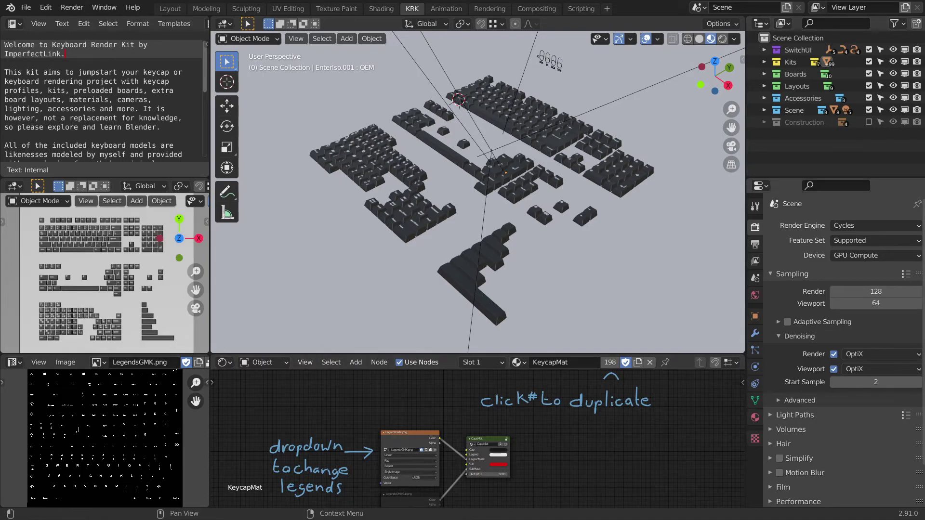
Step: Look at the Shading workspace and return to the KRK workspace
mouse_move(530, 220)
middle_down()
mouse_move(554, 248)
mouse_move(532, 219)
mouse_move(536, 233)
middle_up()
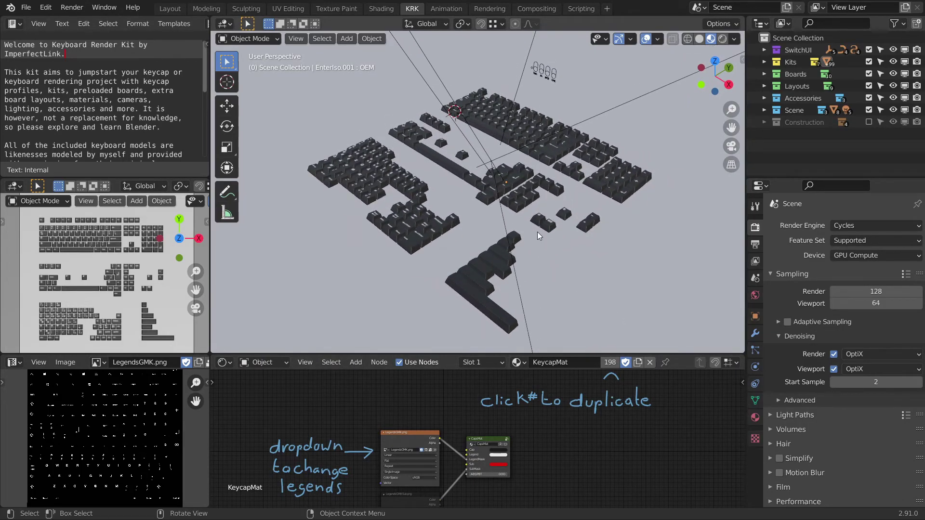
click(380, 9)
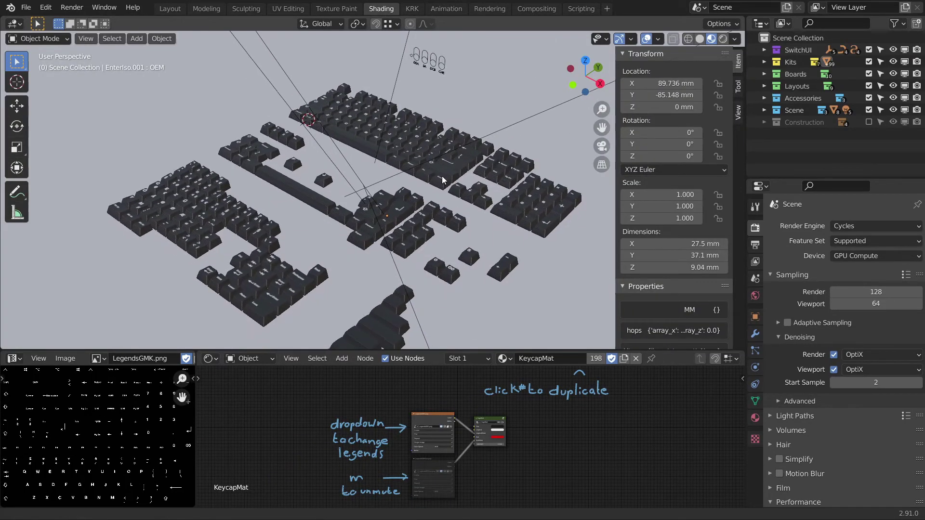
click(412, 9)
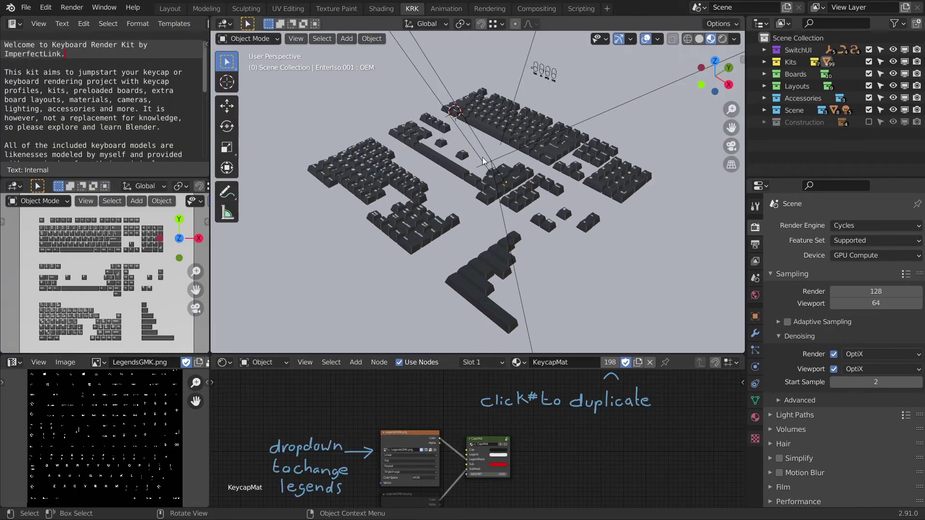
Step: Switch the small top-down camera viewport to rendered shading
key(z)
click(143, 203)
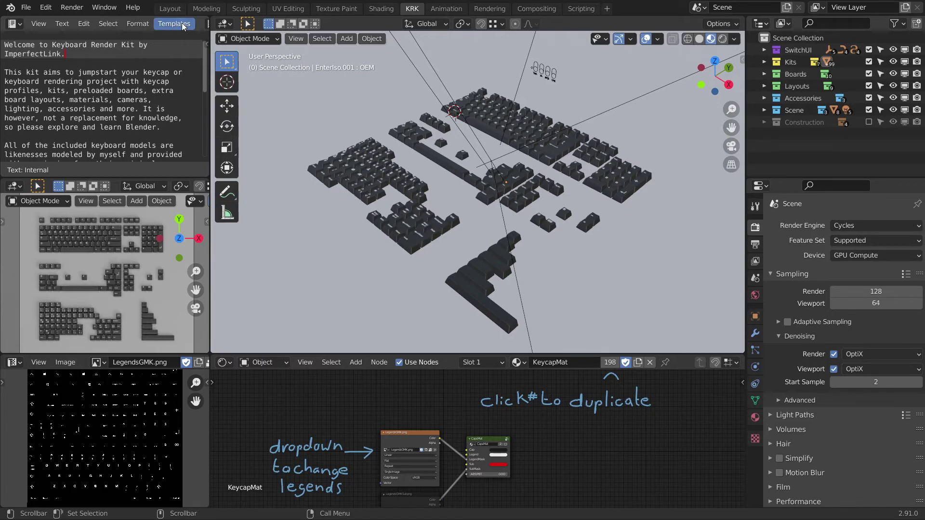
Step: Load the HowTo text in the text editor to read the kit's usage guide
scroll(185, 24, down, 6)
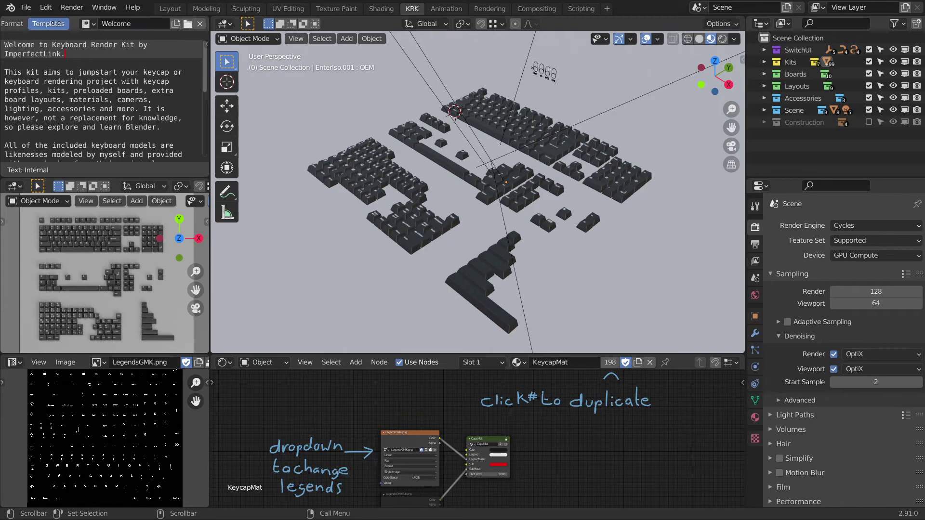
click(78, 23)
click(88, 42)
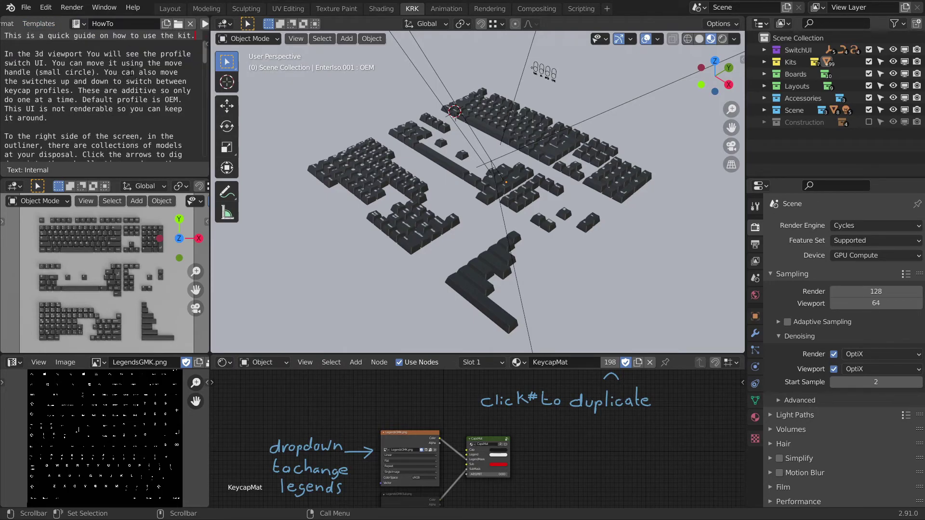
scroll(130, 72, down, 2)
scroll(146, 94, up, 2)
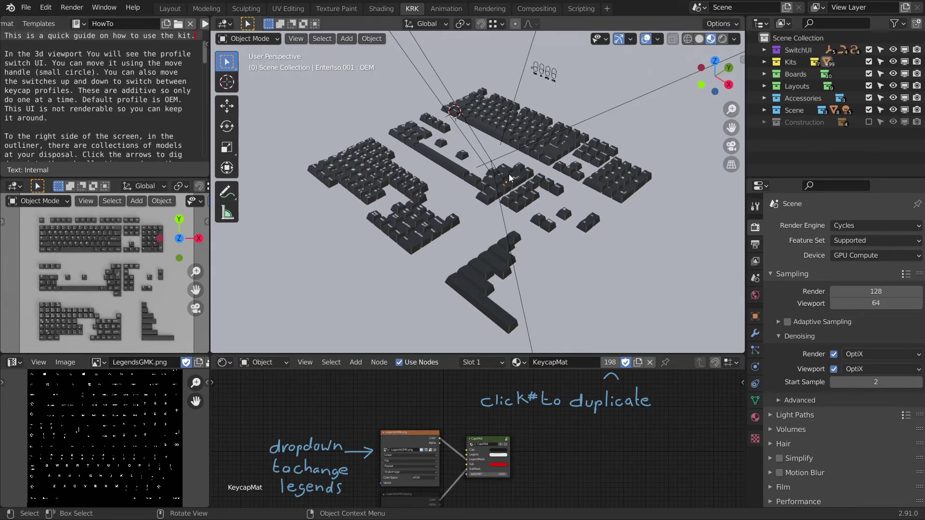
Step: Lower the profile switch UI slightly in the 3D viewport using the Move tool on its small circular handle
middle_drag(510, 175, 530, 175)
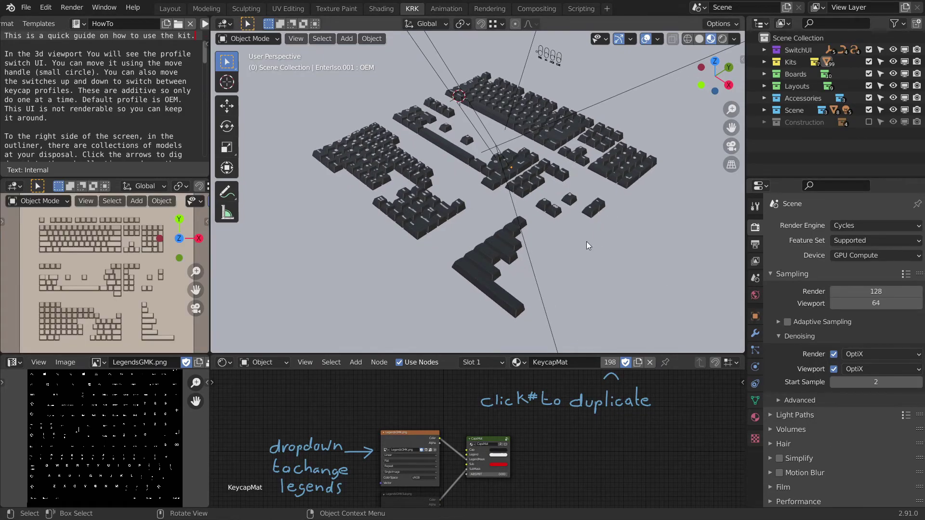
scroll(586, 241, up, 5)
shift+middle_drag(606, 214, 554, 215)
scroll(582, 179, up, 4)
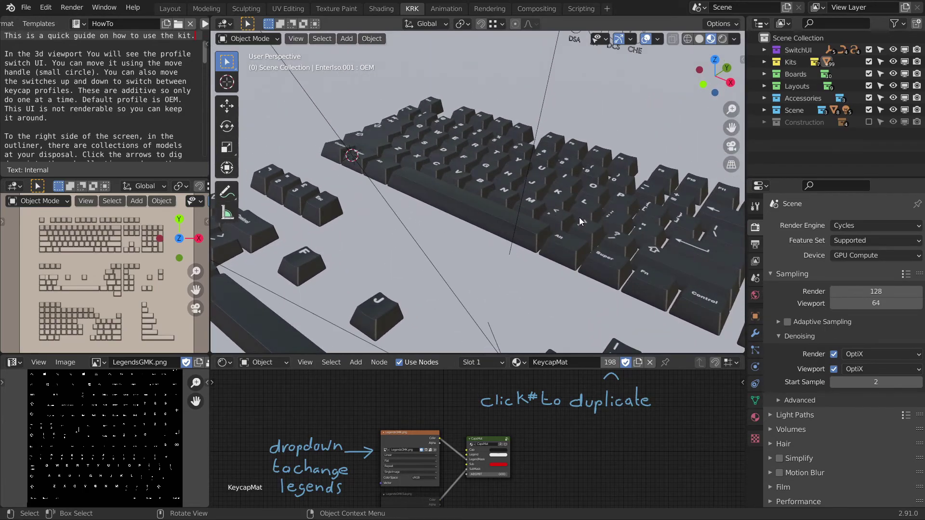
middle_drag(619, 136, 586, 183)
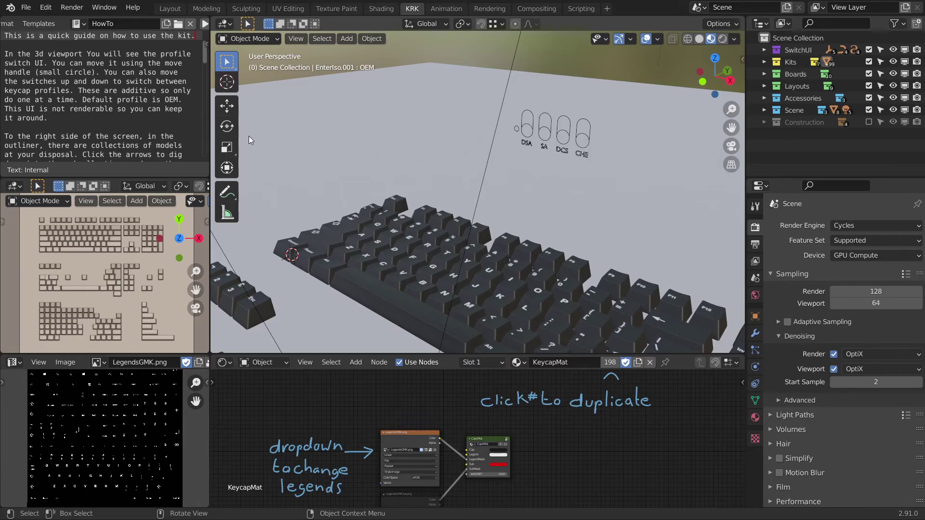
click(227, 106)
click(514, 128)
drag(520, 94, 520, 114)
Step: Raise the CHE profile switch by 23.78 mm along Z to apply the Cherry keycap profile
click(580, 156)
drag(582, 115, 587, 85)
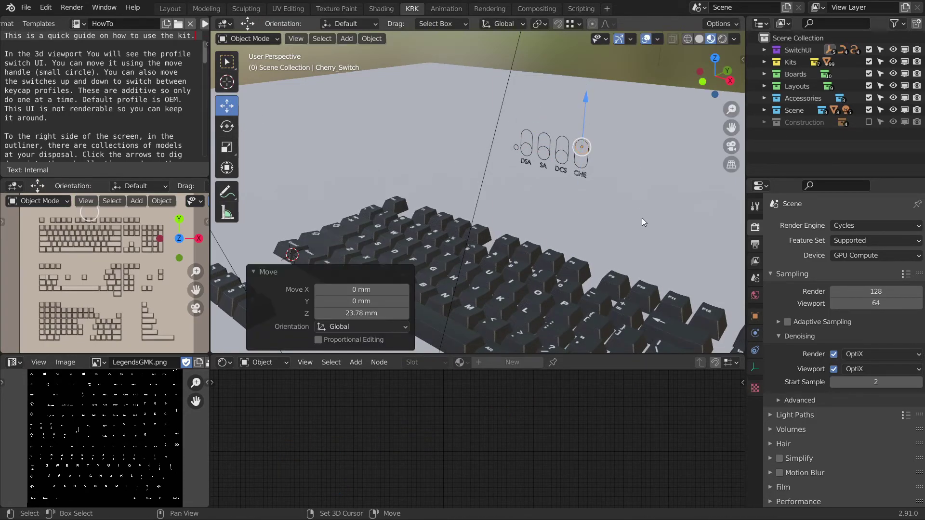
shift+middle_drag(641, 218, 588, 125)
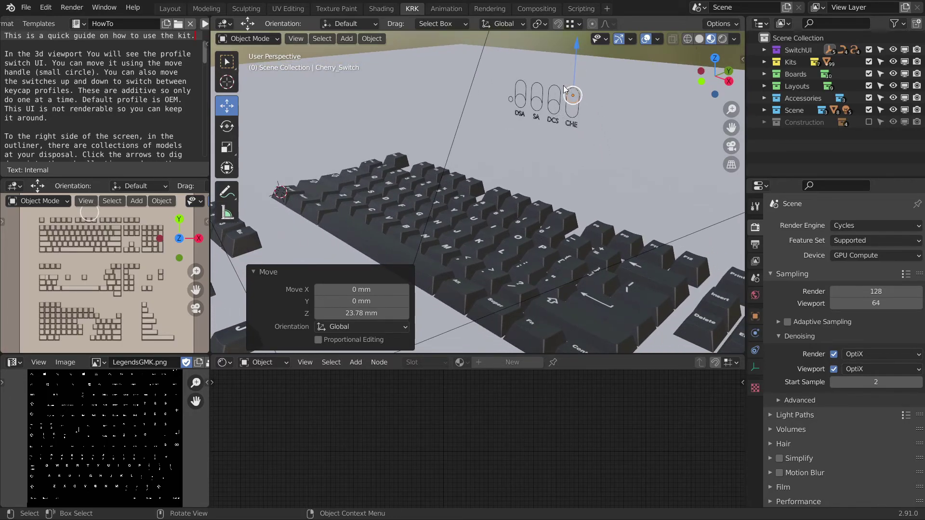
Step: Lower the CHE profile switch again and select the SA profile switch
drag(574, 79, 604, 147)
click(537, 102)
mouse_move(604, 146)
middle_down()
mouse_move(584, 122)
mouse_move(593, 149)
mouse_move(592, 132)
mouse_move(601, 143)
middle_up()
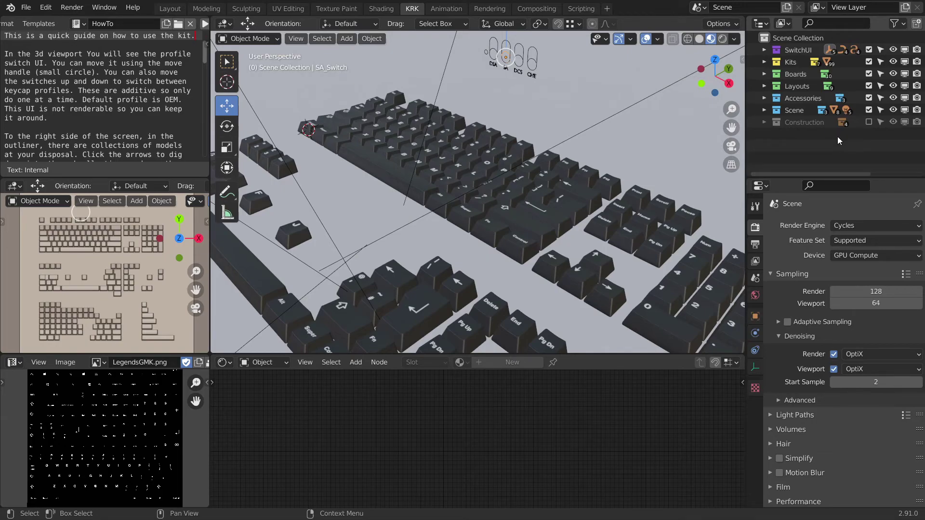
Step: Exclude the Kits collection from the view layer and include the U80-A board from the Boards collection
click(868, 61)
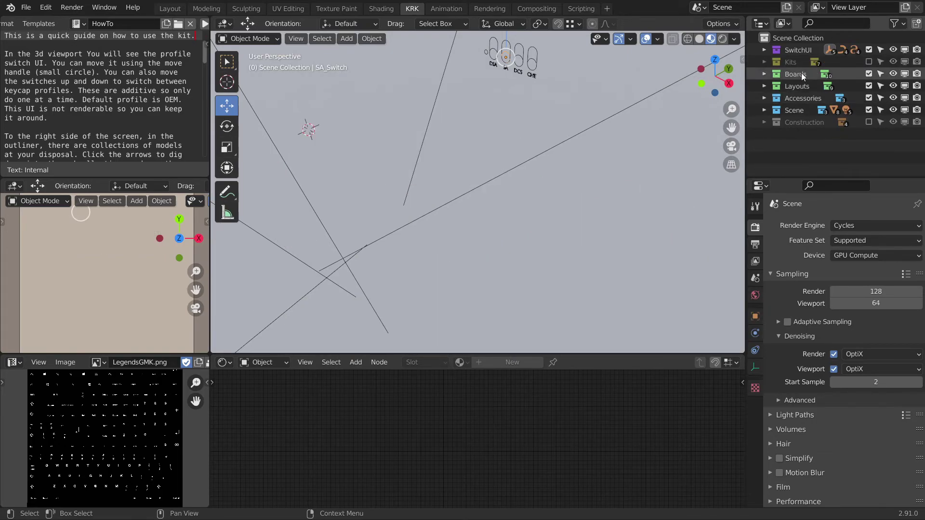
click(764, 74)
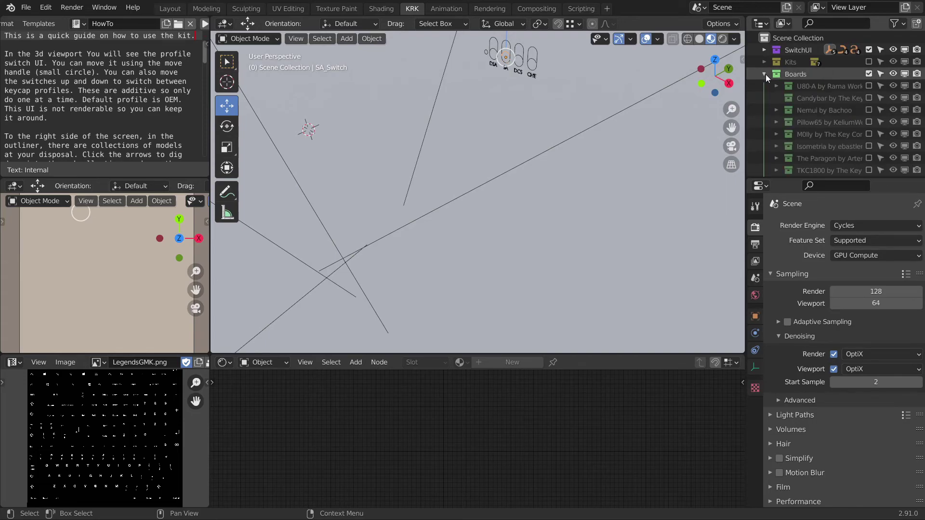
click(868, 85)
Step: In the board's TKL_U80-A collection, exclude ANSI_U80-A and include ISO_U80-A instead
scroll(829, 89, down, 2)
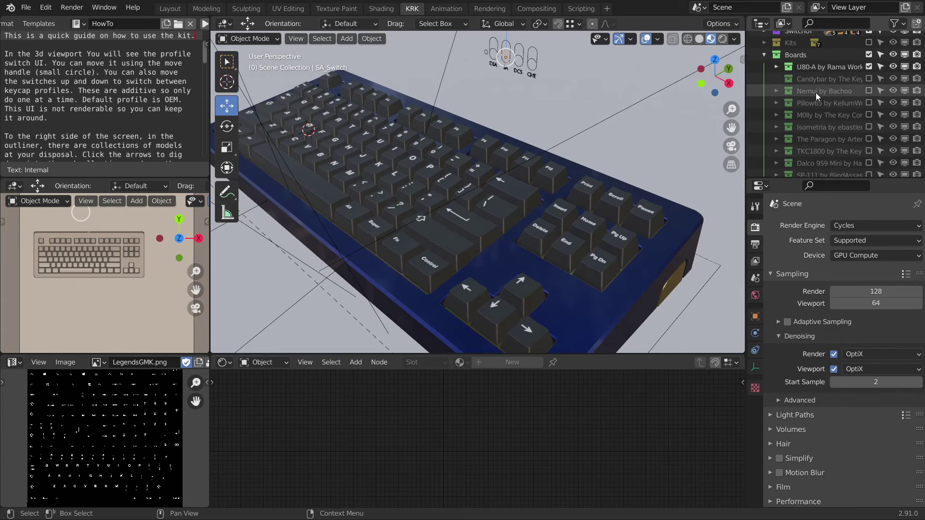
click(775, 66)
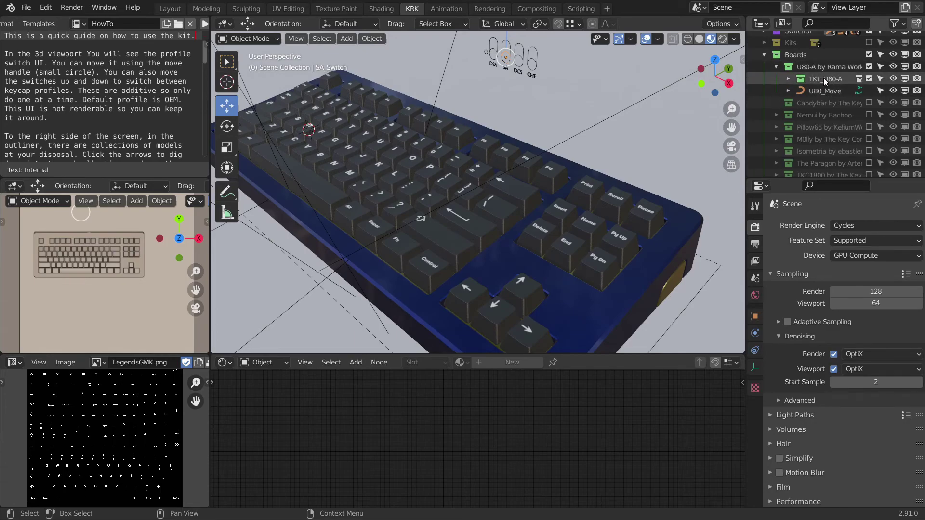
click(788, 78)
scroll(837, 101, down, 3)
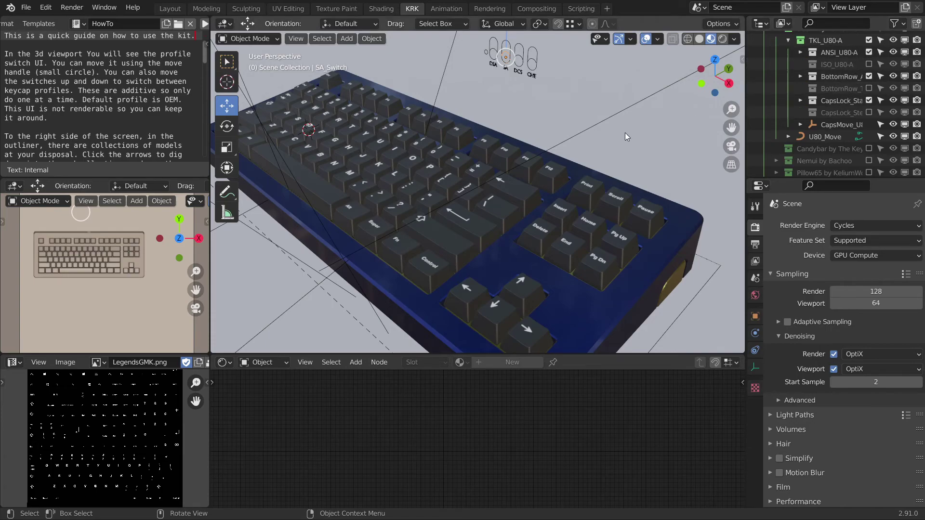
middle_drag(625, 132, 633, 153)
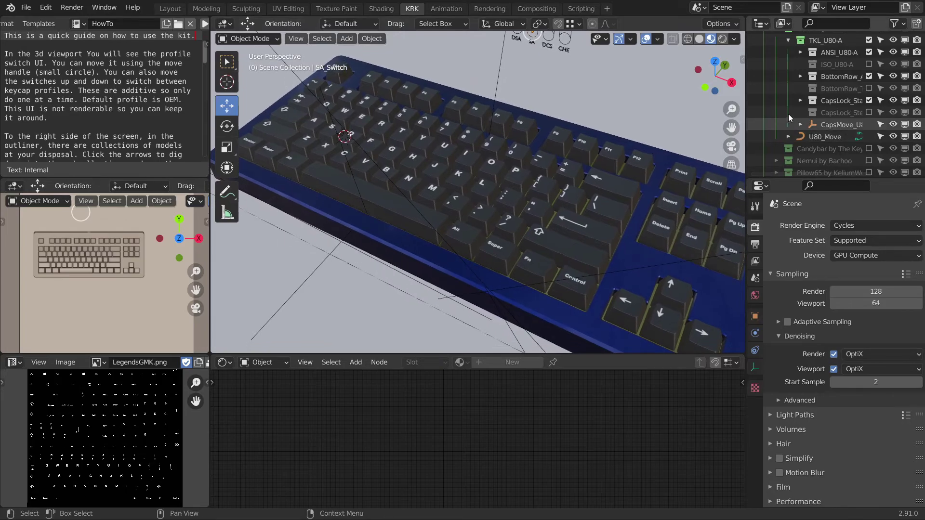
click(868, 52)
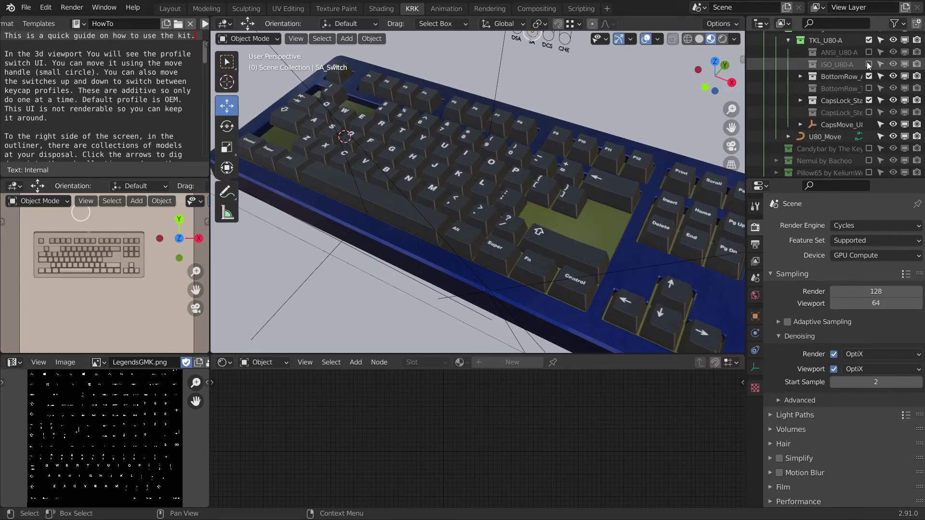
click(868, 64)
shift+middle_drag(597, 196, 618, 189)
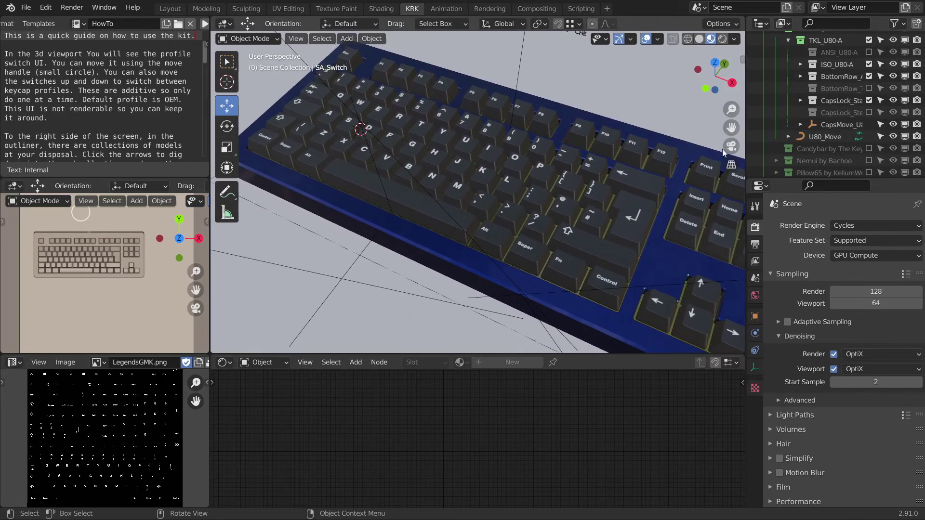
Step: Replace the board's active bottom row collection with the alternative BottomRow collection listed beneath it
click(868, 76)
click(868, 88)
middle_drag(592, 176, 603, 171)
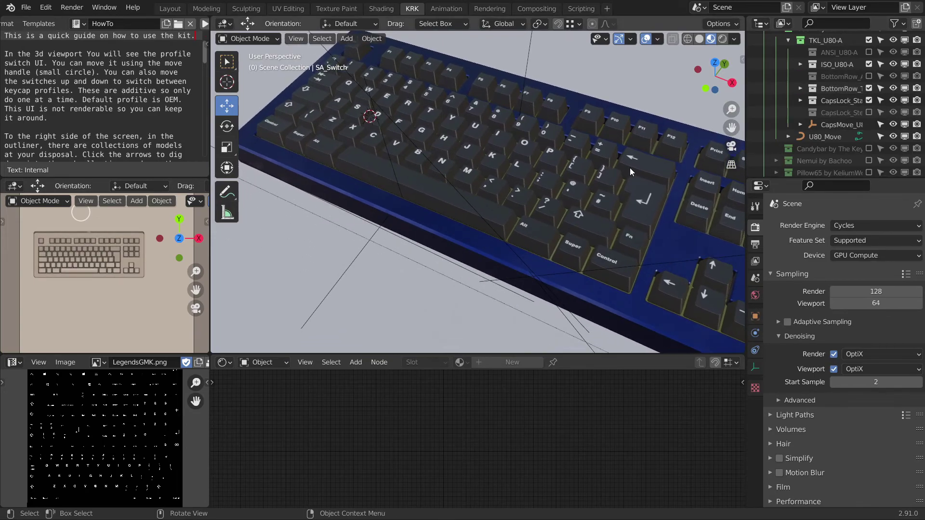
Step: Replace the board's active CapsLock collection with the alternative CapsLock collection listed beneath it
click(868, 101)
click(868, 112)
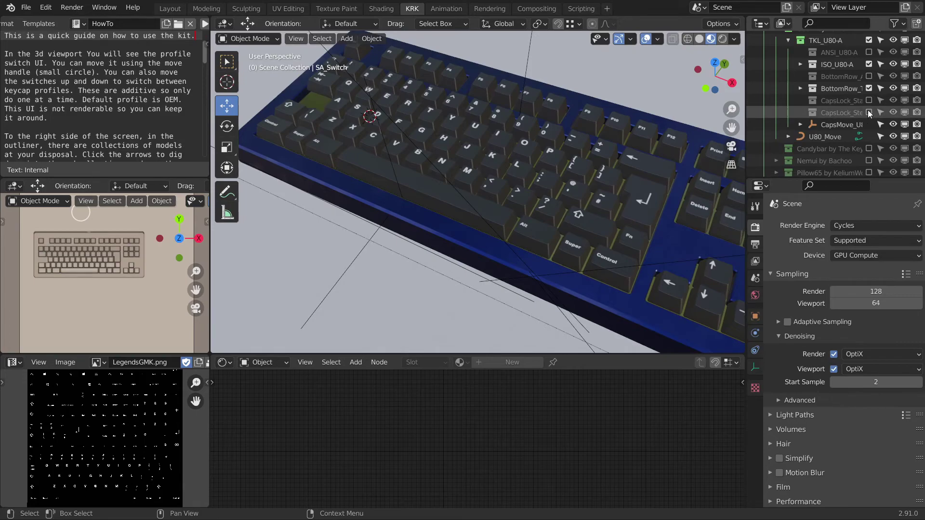
middle_drag(465, 152, 533, 221)
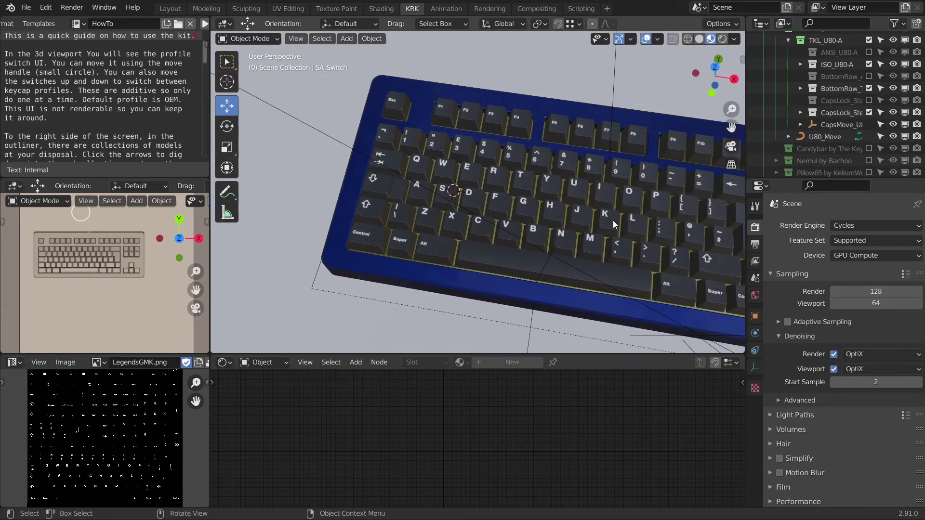
middle_drag(614, 224, 626, 171)
scroll(819, 105, up, 3)
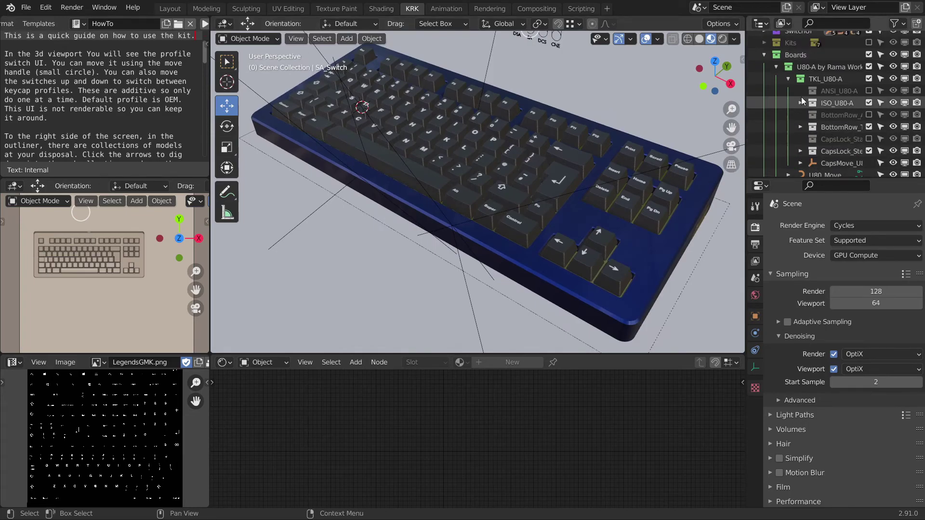
Step: Collapse the Boards hierarchy and examine which keyboard layouts the Layouts collection offers
click(788, 79)
click(776, 66)
click(763, 54)
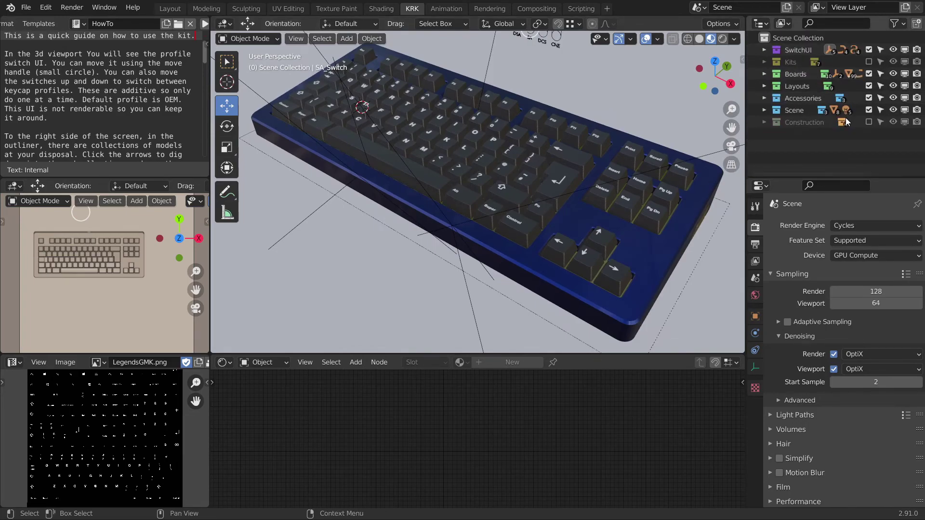
click(764, 86)
scroll(810, 100, down, 2)
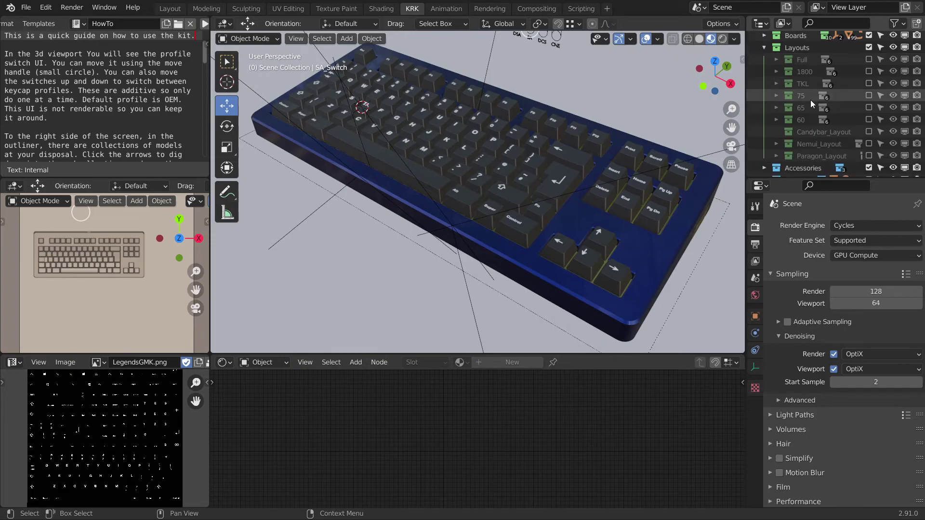
scroll(810, 100, up, 2)
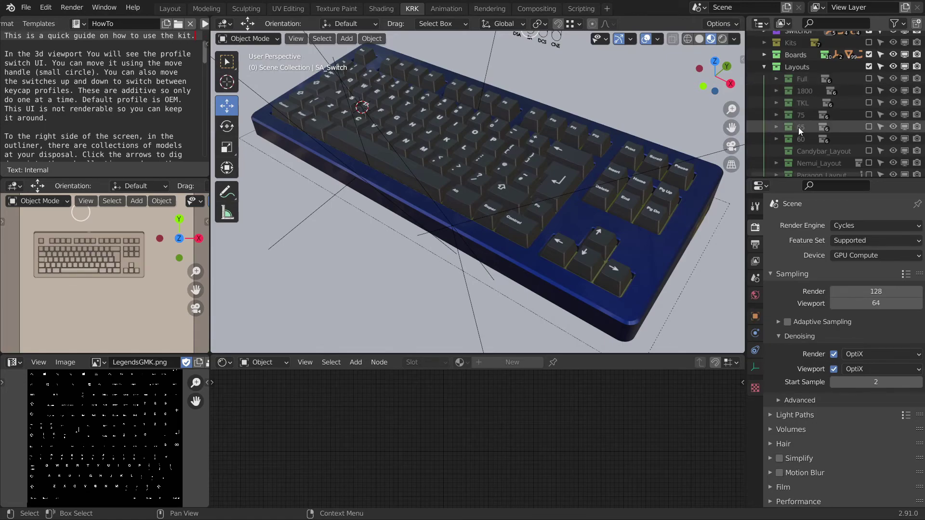
click(764, 67)
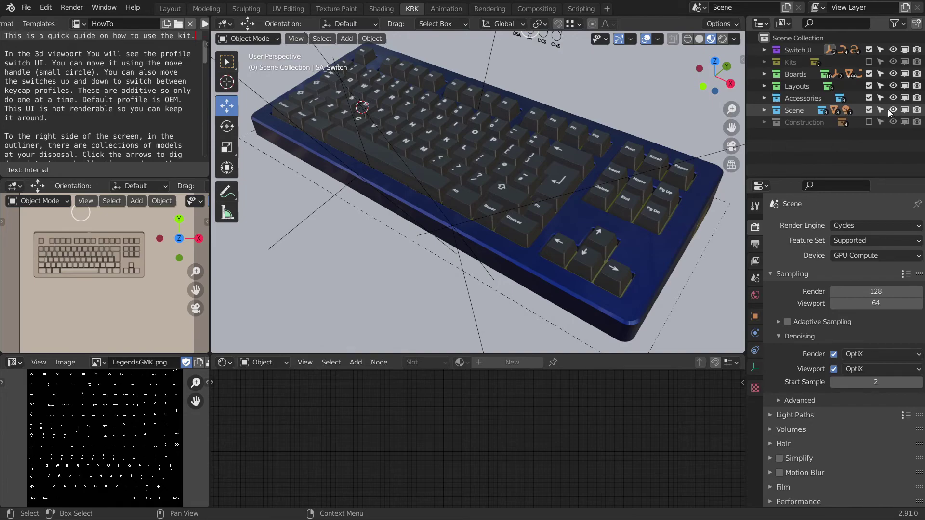
Step: Include the USBCCable collection from Accessories in the view layer
click(763, 97)
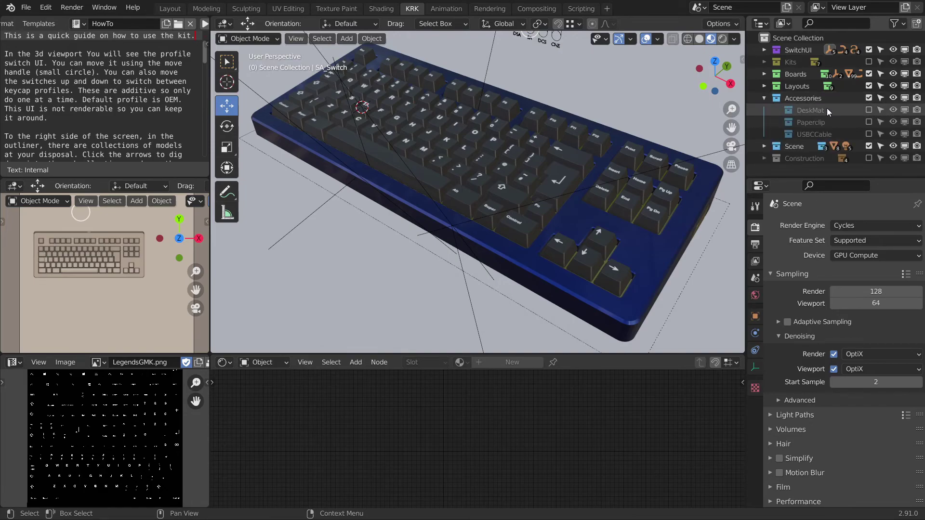
click(869, 134)
shift+middle_drag(637, 144, 631, 114)
click(763, 98)
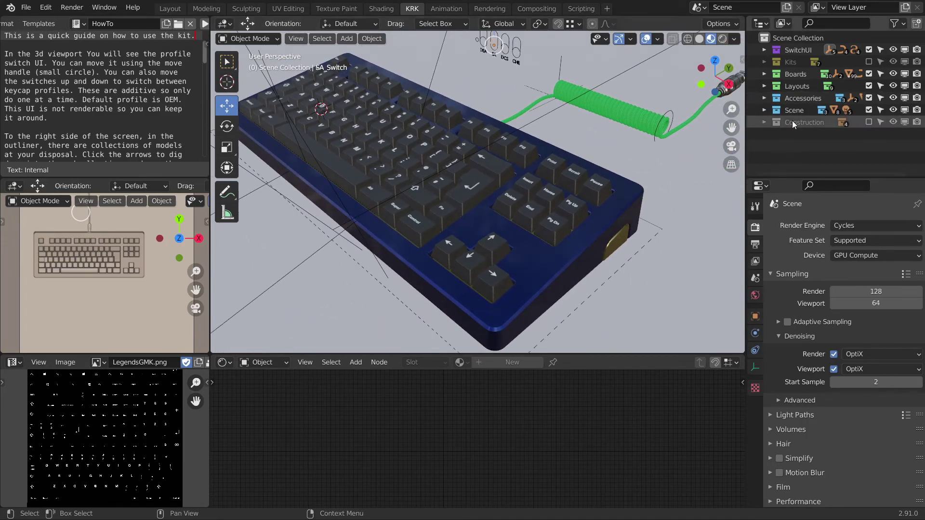
Step: Include the Cameras collection under Scene in the view layer and inspect the cameras around the keyboard
click(763, 109)
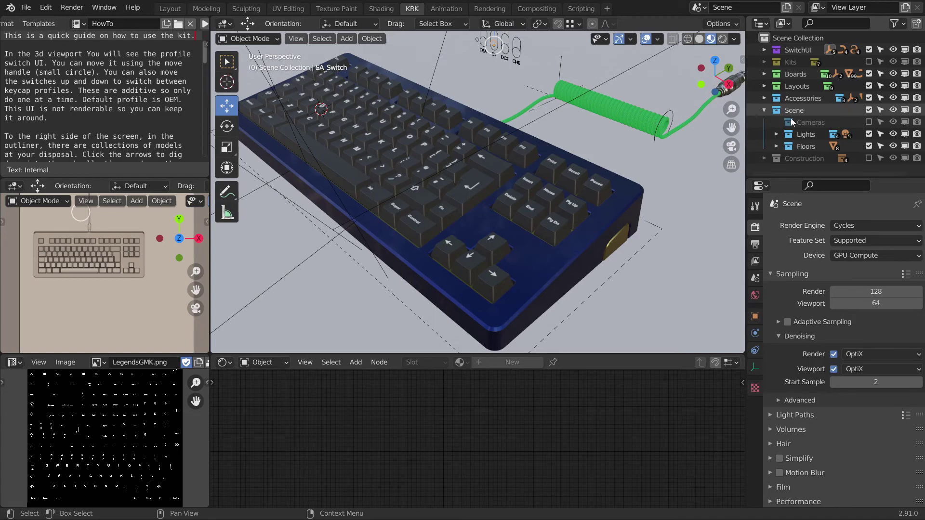
click(868, 122)
scroll(549, 146, down, 6)
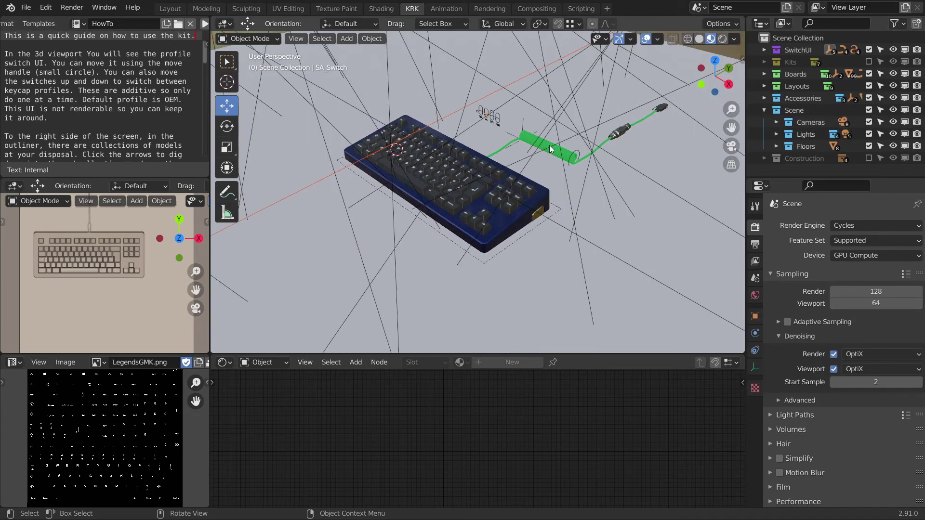
middle_drag(549, 145, 554, 204)
scroll(544, 116, down, 3)
scroll(552, 193, down, 4)
scroll(554, 216, up, 4)
shift+middle_drag(554, 251, 557, 189)
scroll(556, 190, up, 2)
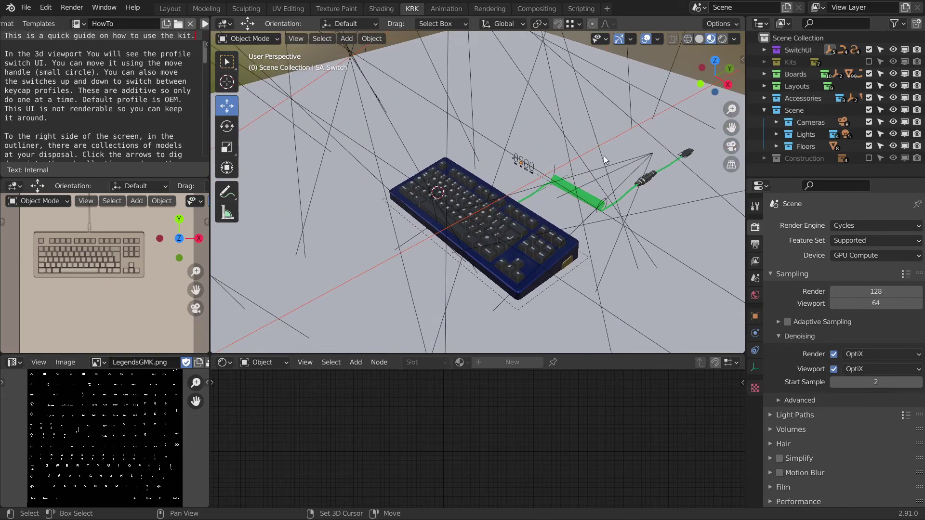
Step: Under Lights, exclude the KitLighting collection from the view layer and include BoardLighting2 instead
click(776, 134)
scroll(816, 136, down, 2)
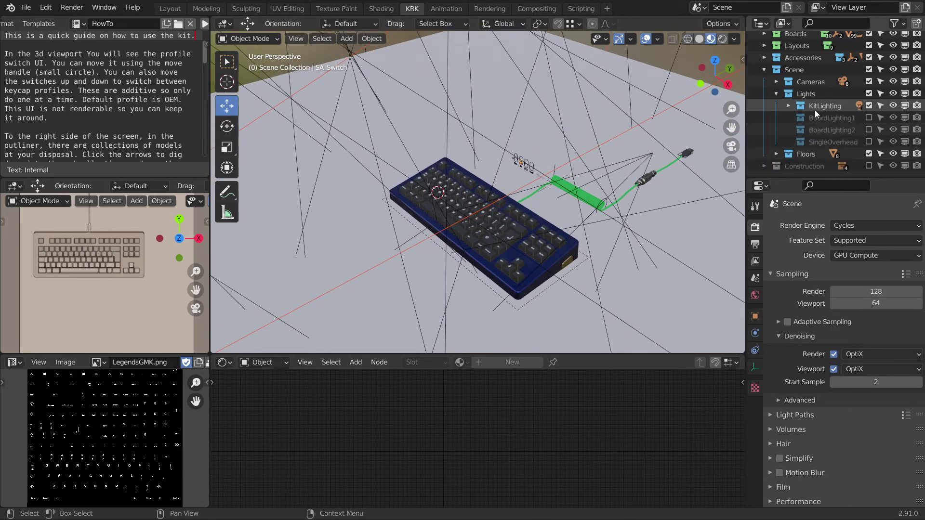
shift+middle_drag(553, 204, 559, 177)
scroll(560, 177, up, 4)
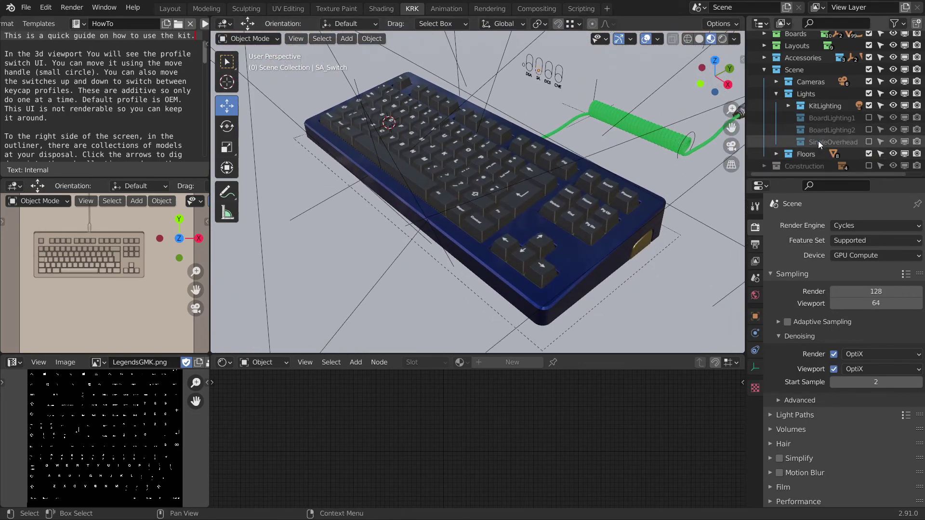
click(869, 106)
click(869, 130)
mouse_move(618, 148)
middle_down()
mouse_move(623, 158)
mouse_move(615, 154)
middle_up()
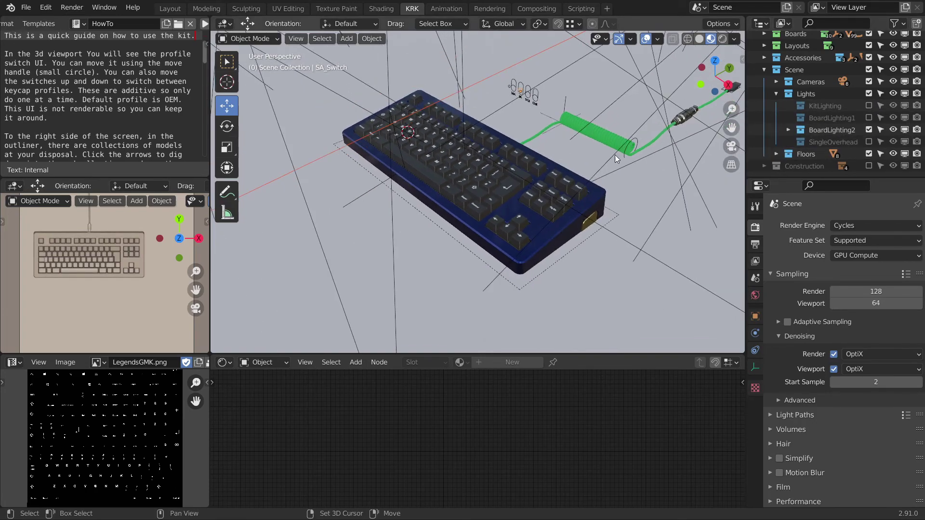
Step: In the Floors collection, disable FloorLightGrey and enable FloorWood1 for both the viewport and renders
click(775, 92)
click(777, 146)
scroll(819, 122, down, 4)
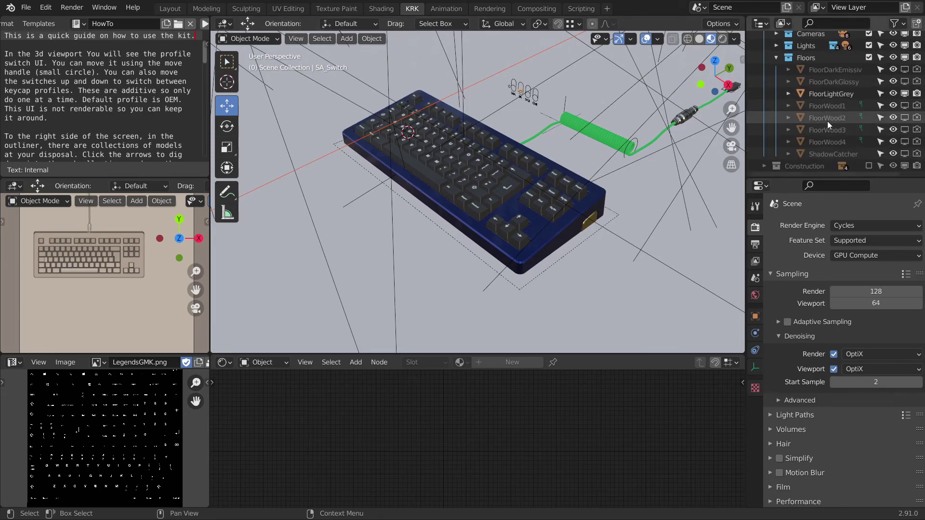
click(904, 93)
click(916, 94)
click(904, 105)
click(916, 105)
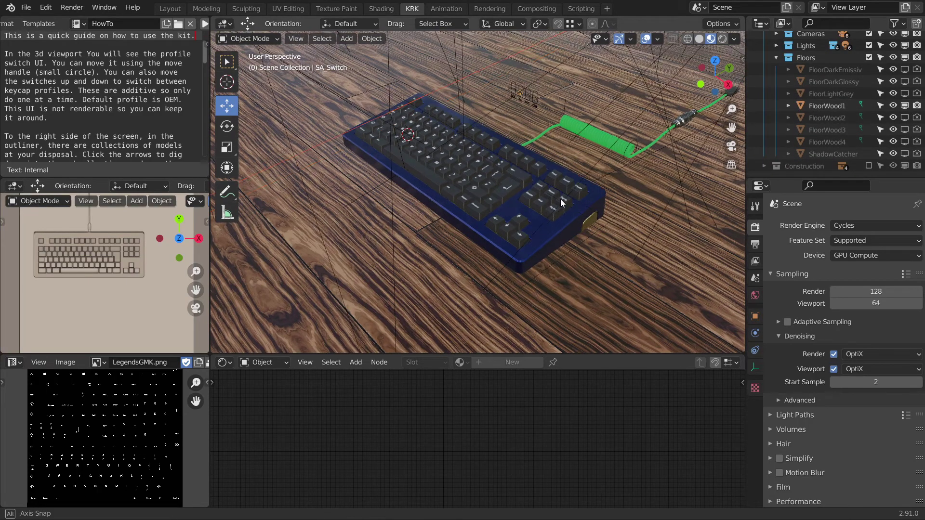
Step: Switch the main 3D viewport to rendered shading and select the PageUp keycap
scroll(560, 212, up, 3)
key(z)
click(571, 167)
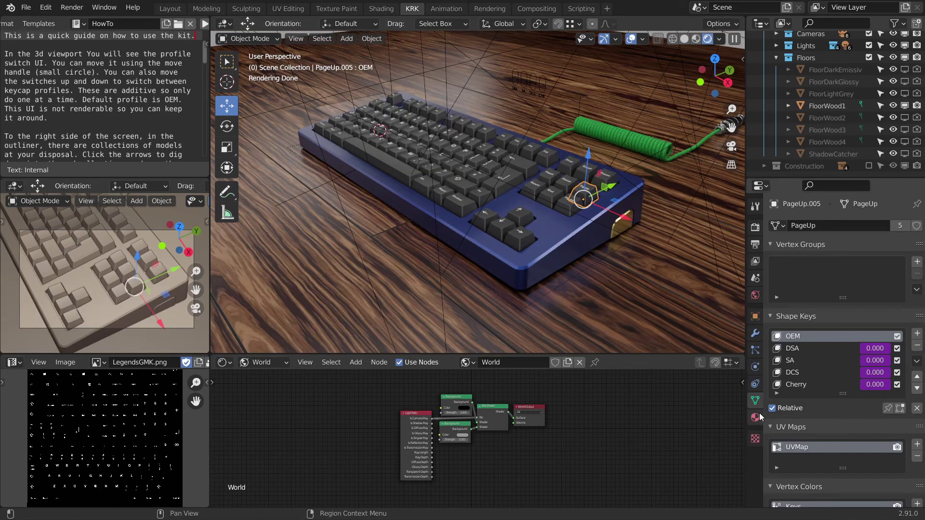
Step: Show the PageUp keycap's material settings and display the object's KeycapMat node tree in the shader editor
click(754, 418)
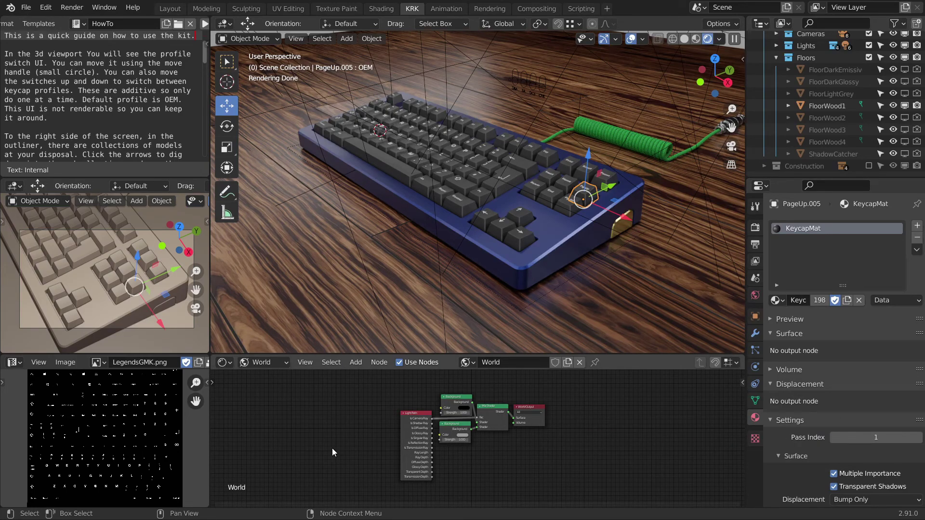
click(268, 364)
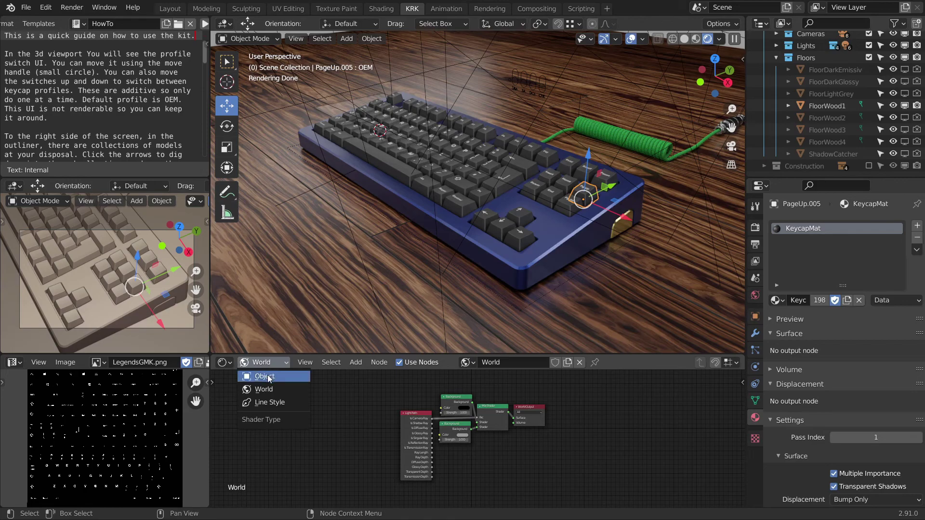
click(264, 376)
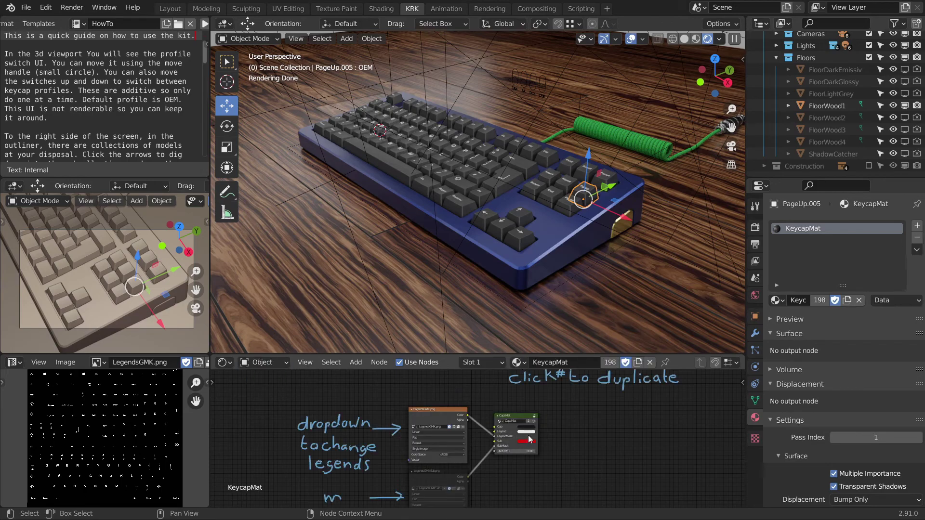
scroll(537, 431, down, 2)
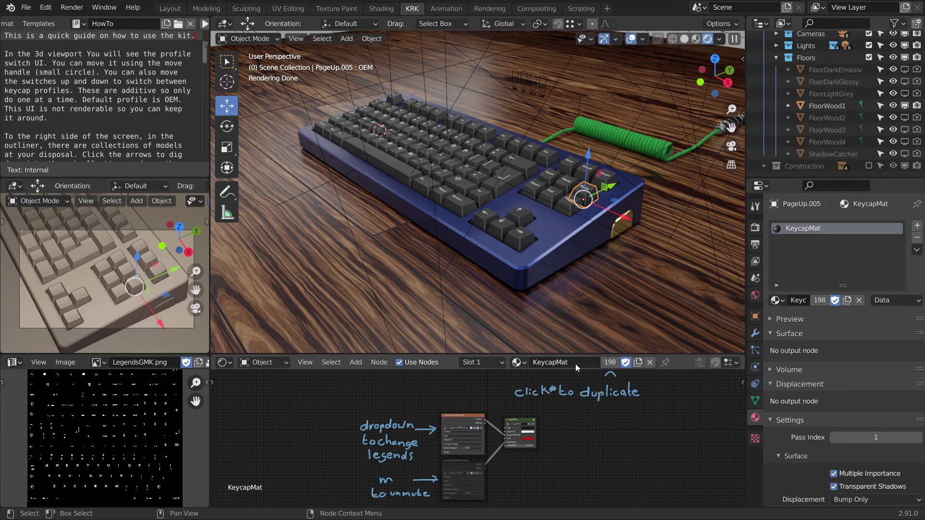
Step: Select the J keycap and make its KeycapMat material a separate single-user copy
scroll(500, 222, up, 6)
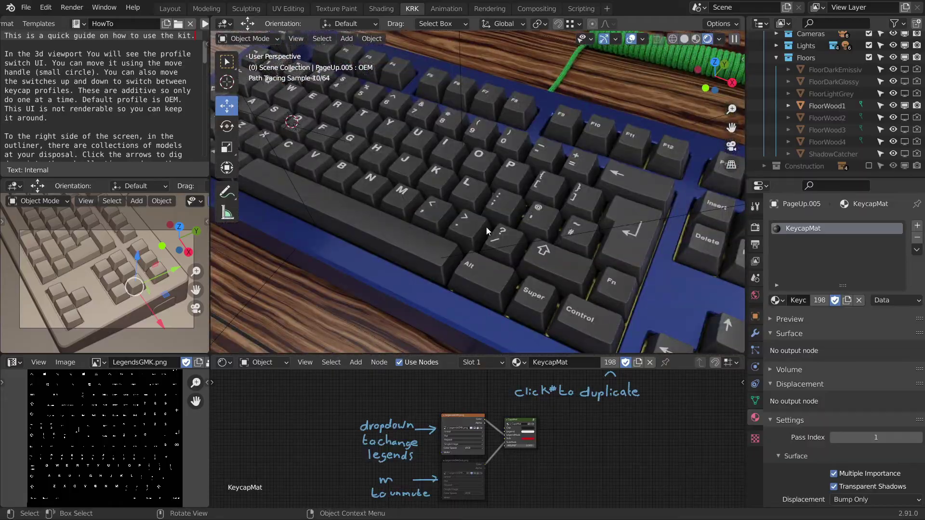
scroll(446, 235, down, 6)
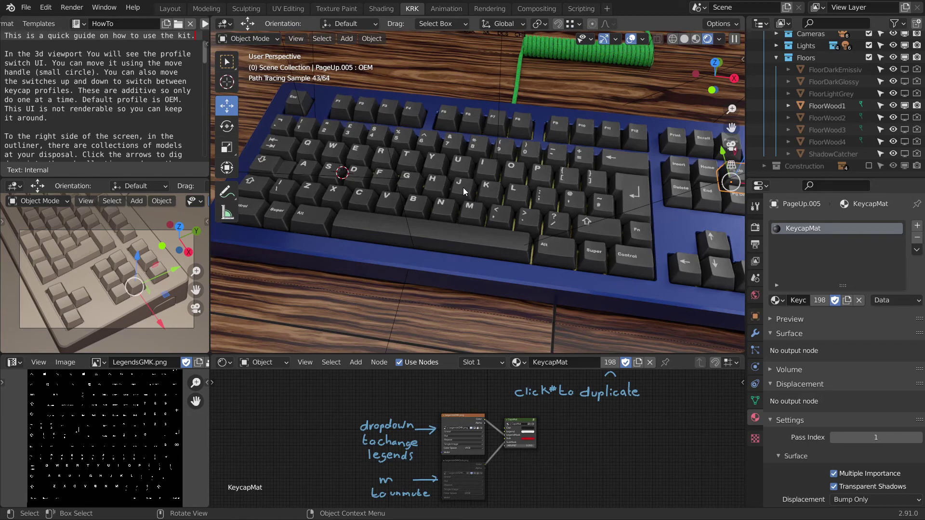
click(463, 188)
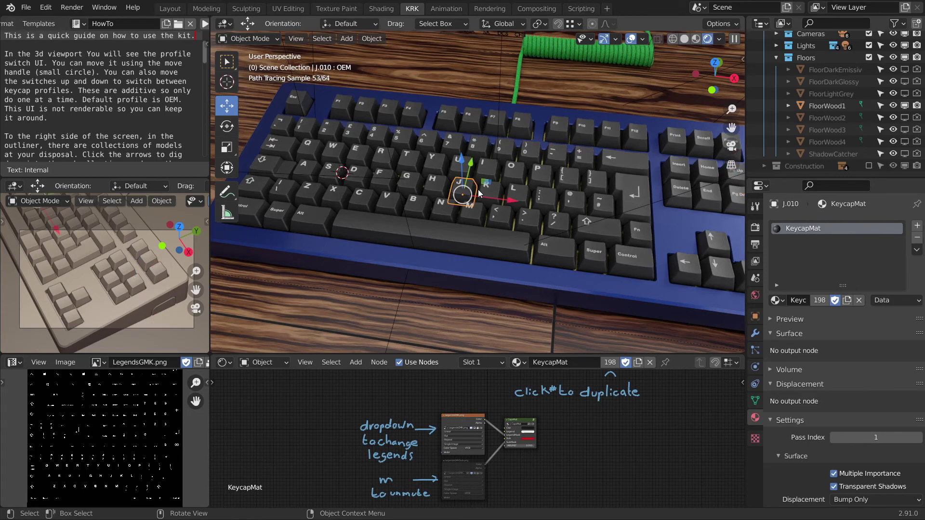
click(610, 362)
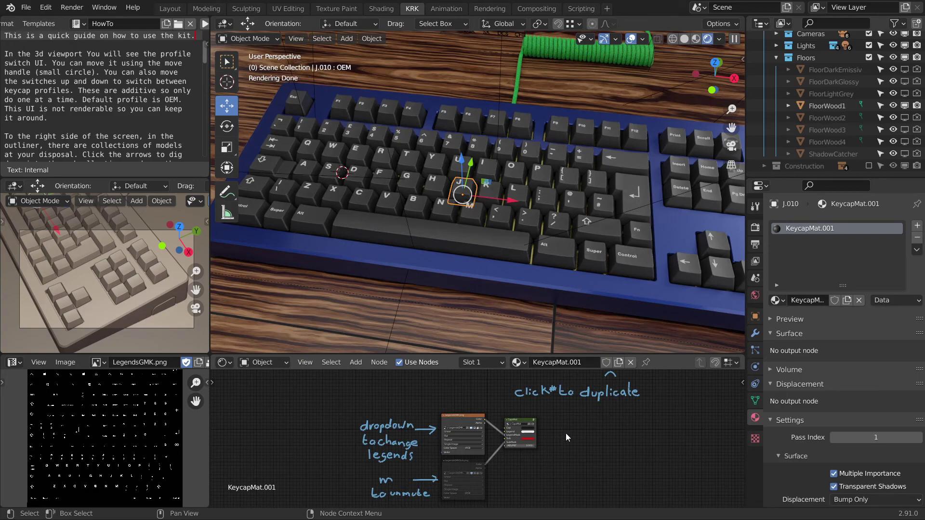
Step: In the CapsMat node, set the J keycap's Cap colour to green (H 0.285, S 0.748, V 0.645) and darken its Legend colour
scroll(565, 432, up, 5)
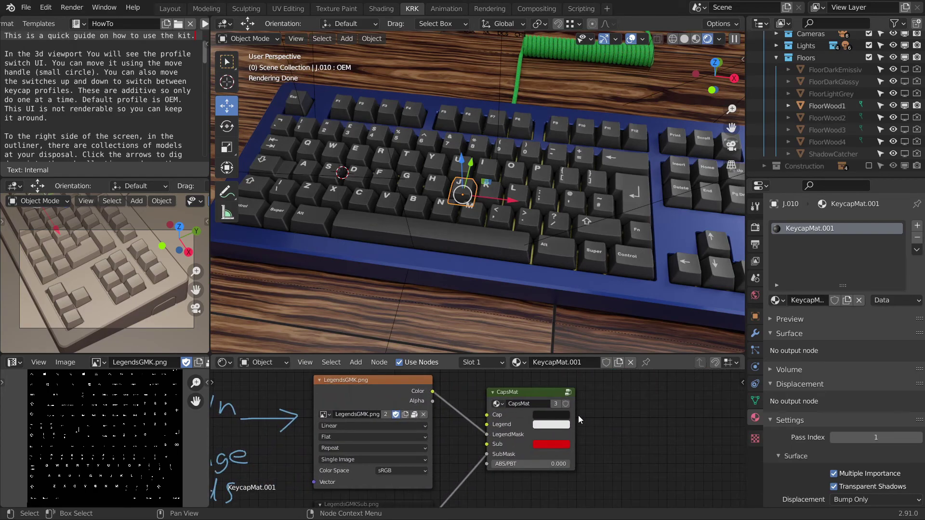
click(554, 414)
drag(611, 341, 548, 312)
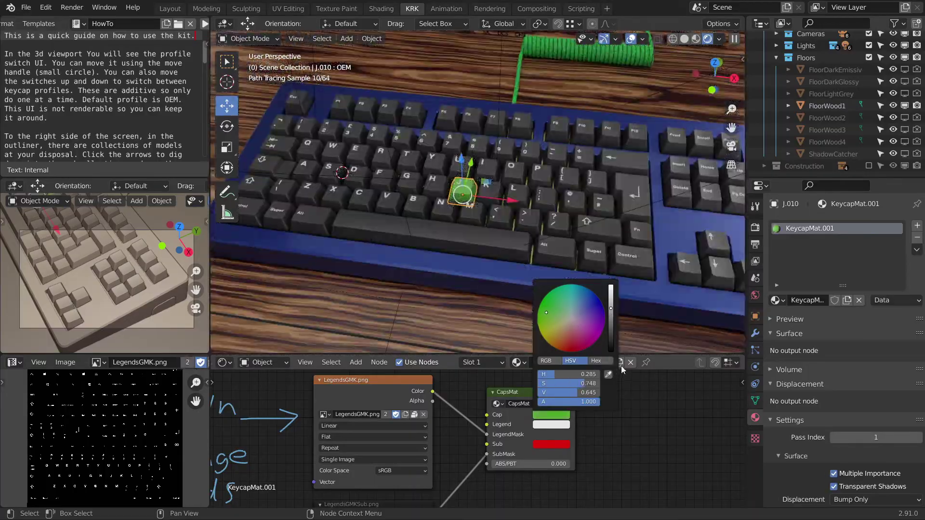
click(554, 424)
drag(608, 337, 608, 373)
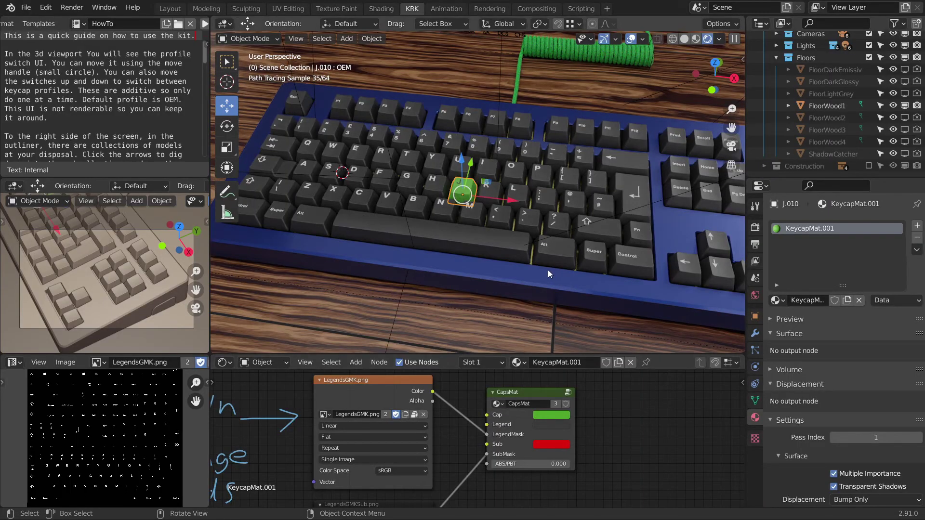
Step: Link the green J keycap's material to the other keycaps in its row, from A through the # key
mouse_move(548, 270)
middle_down()
mouse_move(567, 274)
mouse_move(548, 262)
mouse_move(547, 249)
middle_up()
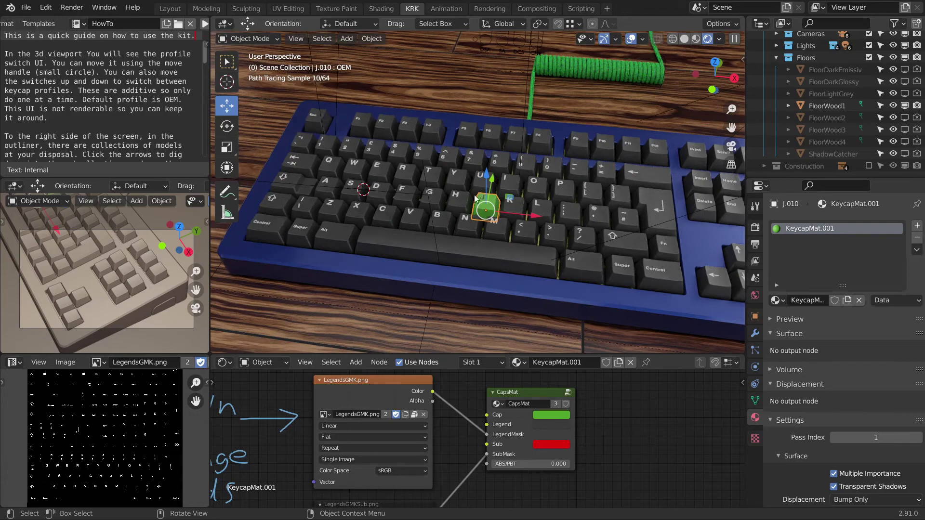
click(227, 61)
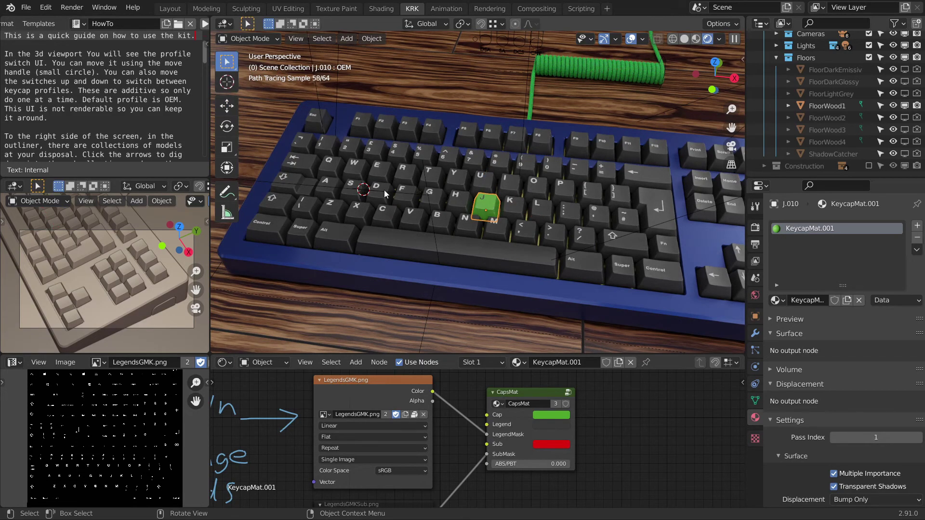
click(332, 193)
shift+click(350, 195)
shift+click(383, 202)
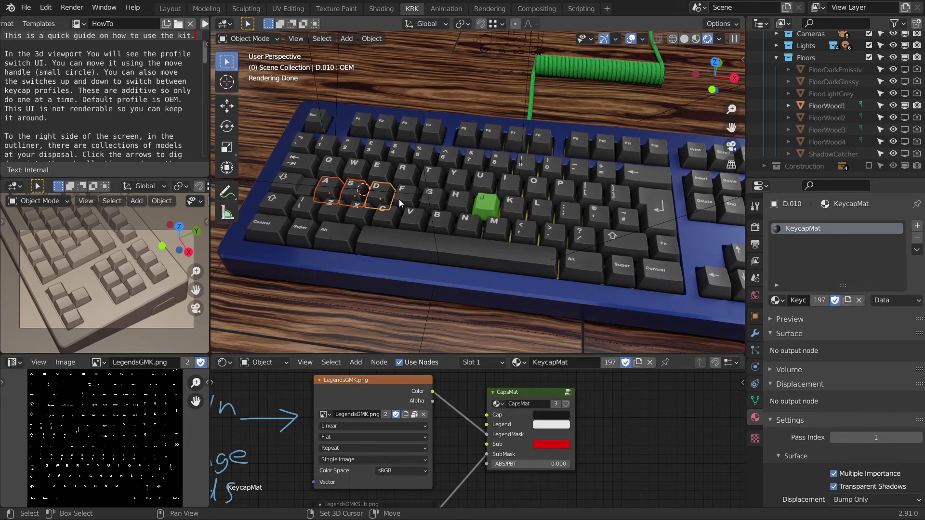
shift+click(402, 203)
shift+click(439, 204)
shift+click(454, 205)
shift+click(510, 210)
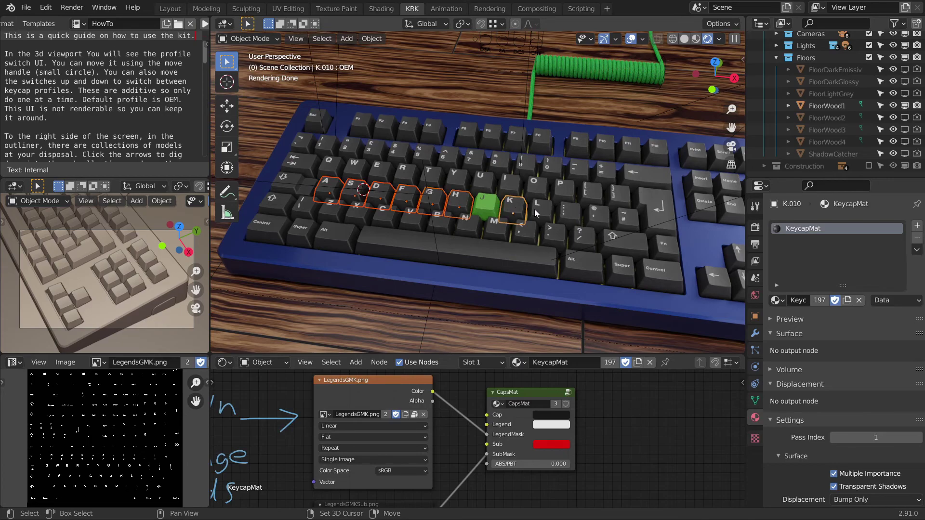
shift+click(536, 212)
shift+click(573, 216)
shift+click(594, 217)
shift+click(624, 221)
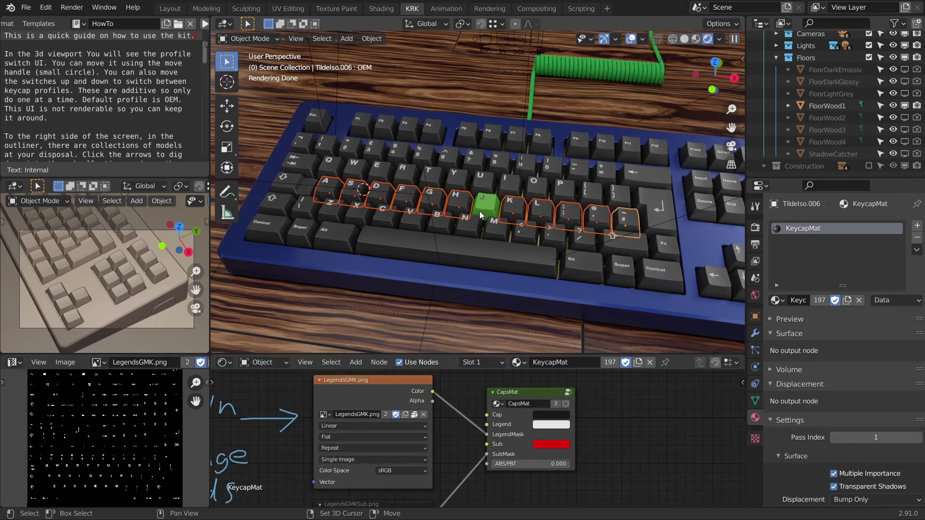
shift+click(487, 203)
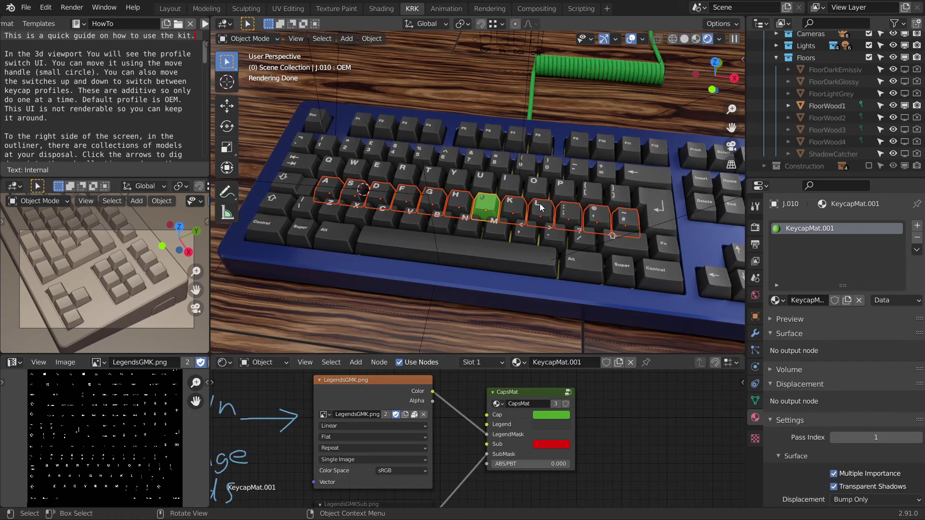
key(ctrl+l)
click(540, 203)
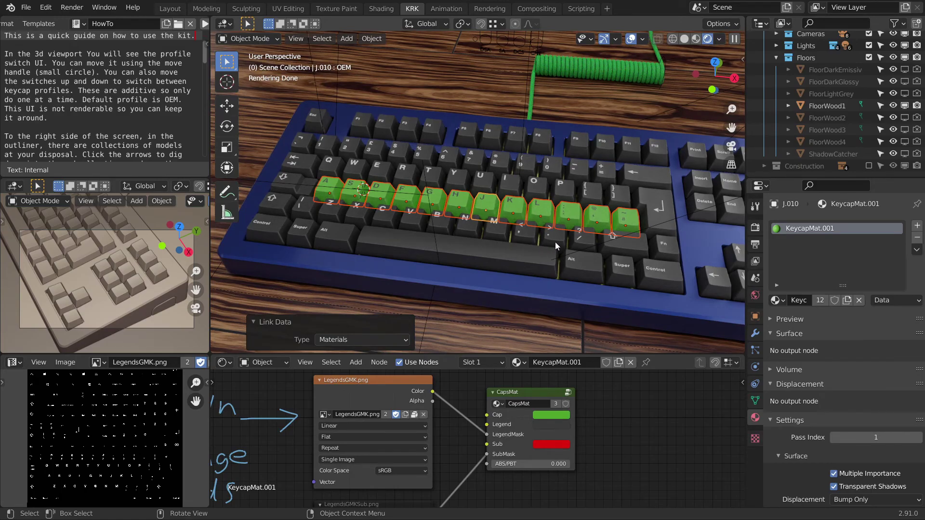
Step: Unmute the LegendsGMKSub.png image node in KeycapMat.001 and inspect the sub-legends on the green keycaps
middle_drag(594, 245, 585, 227)
scroll(565, 440, down, 1)
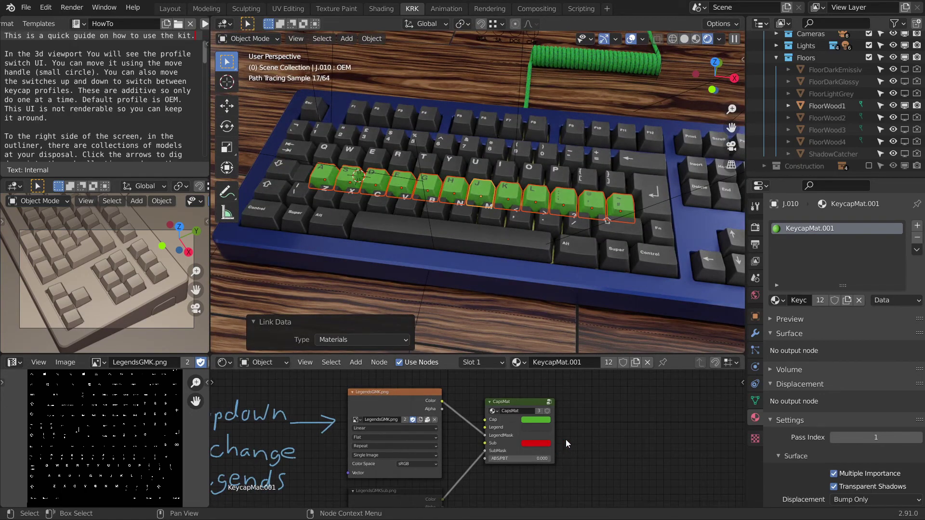
middle_drag(565, 451, 578, 376)
scroll(502, 439, up, 4)
middle_drag(488, 454, 586, 435)
scroll(593, 425, down, 2)
click(464, 405)
scroll(585, 423, down, 2)
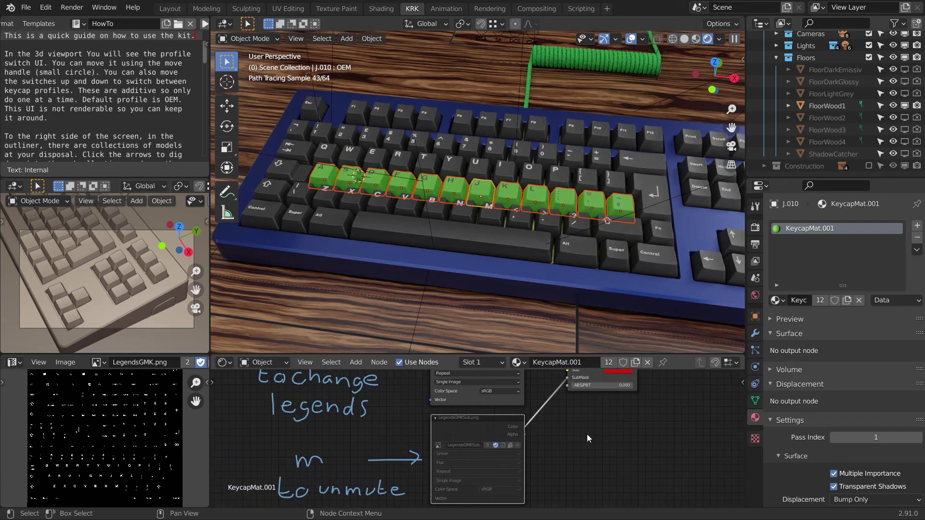
middle_drag(449, 469, 455, 456)
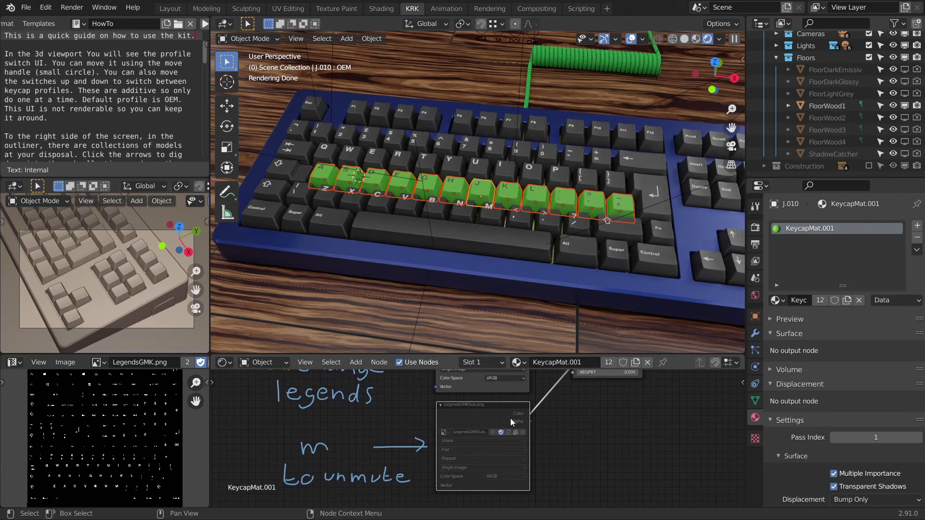
key(m)
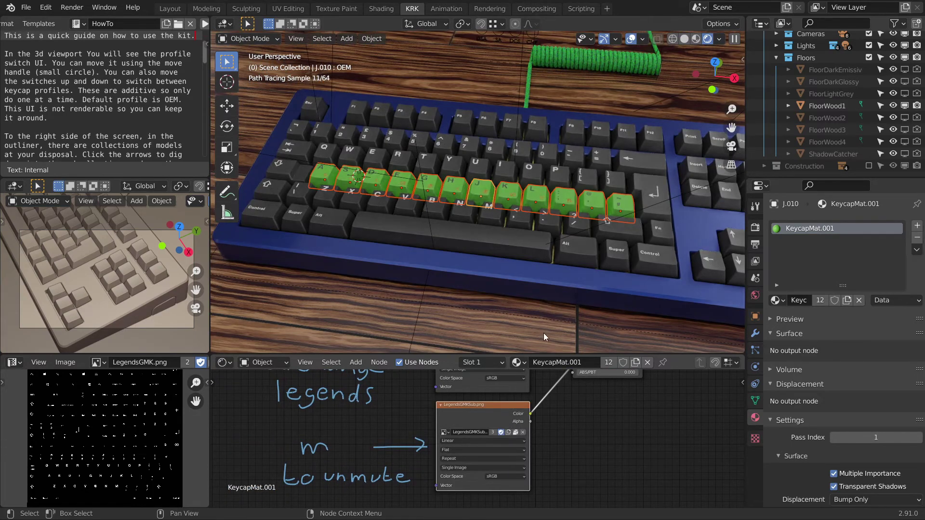
scroll(577, 187, up, 4)
scroll(576, 188, up, 1)
shift+middle_drag(576, 188, 548, 224)
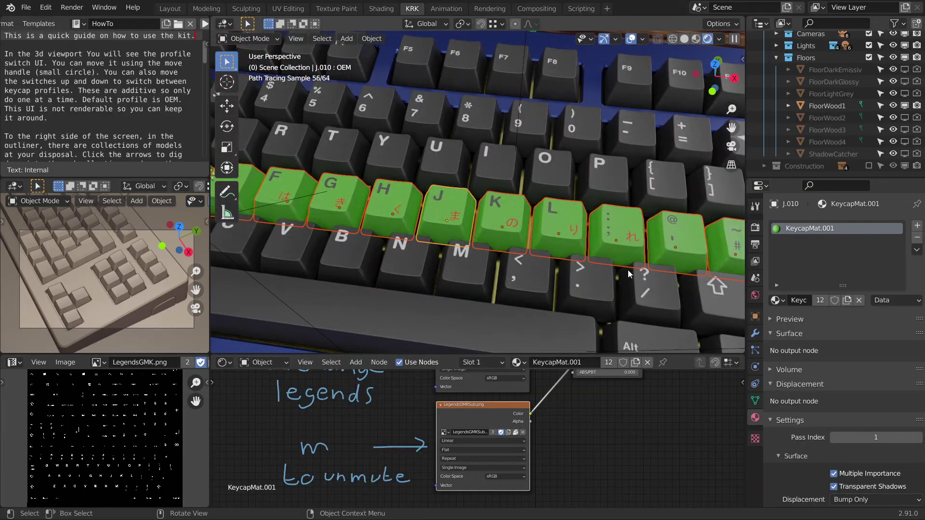
Step: Select all the dark keycaps of the row below the green ones, from the ? key back to the | key beside Z
shift+middle_drag(584, 261, 579, 288)
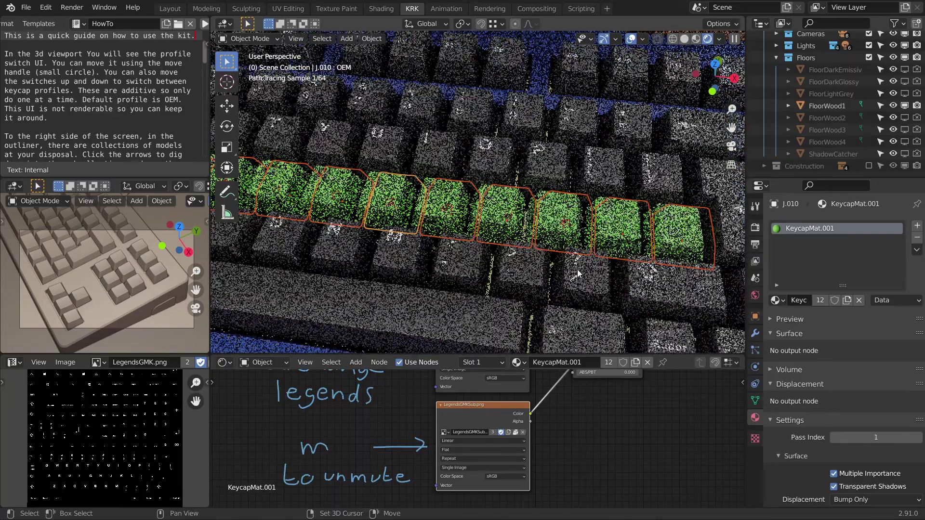
click(594, 273)
shift+click(524, 273)
shift+click(472, 267)
shift+click(414, 258)
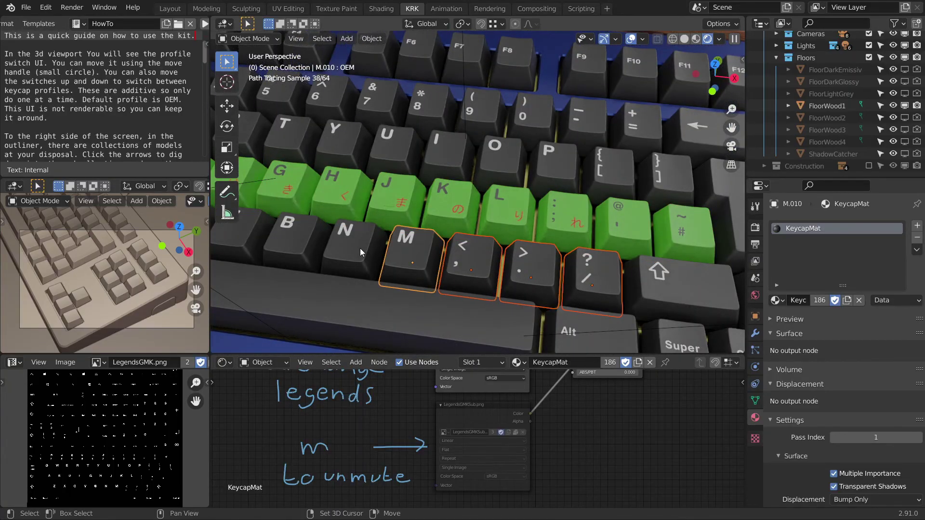
shift+click(360, 248)
scroll(366, 250, down, 2)
shift+click(491, 238)
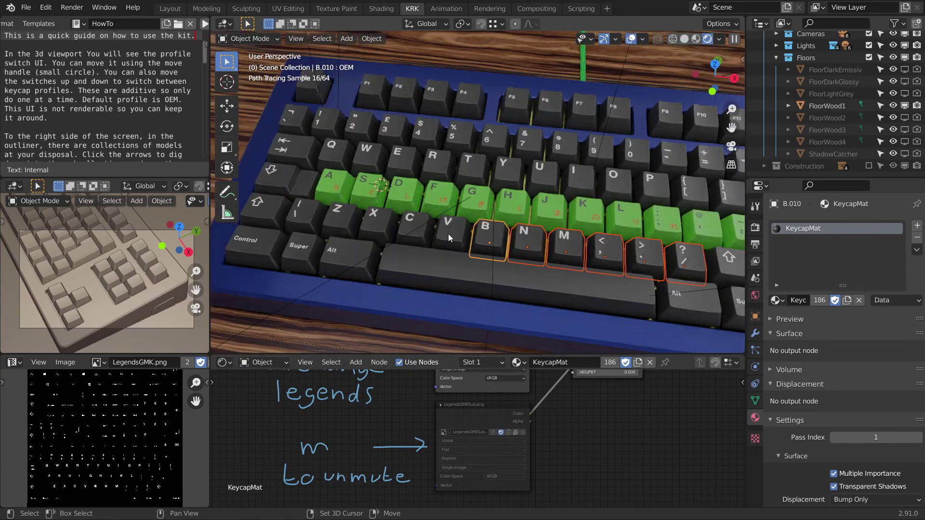
shift+click(448, 233)
shift+click(400, 225)
shift+click(369, 222)
shift+click(333, 219)
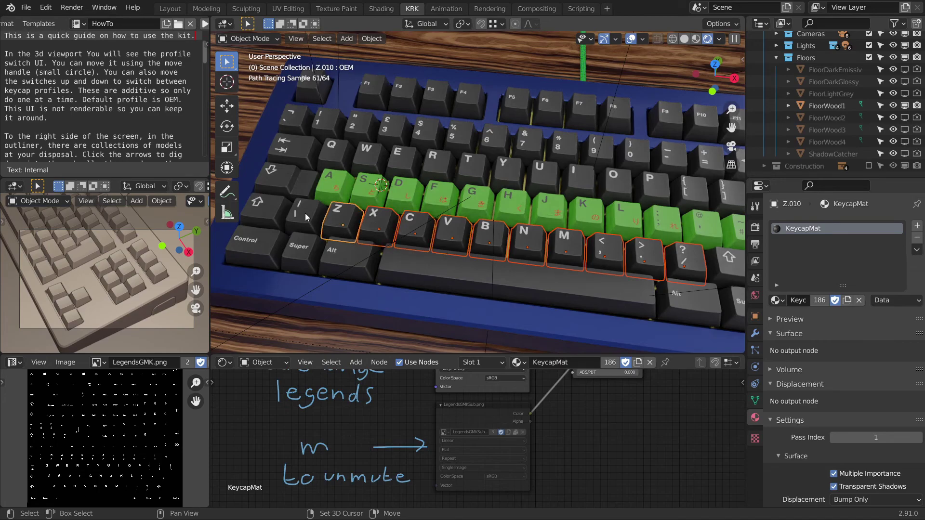
shift+click(305, 213)
Step: Add the dark keycaps of the row above the green ones to the selection, from Q through the ] key
shift+click(333, 160)
shift+click(366, 158)
shift+click(399, 155)
shift+click(434, 159)
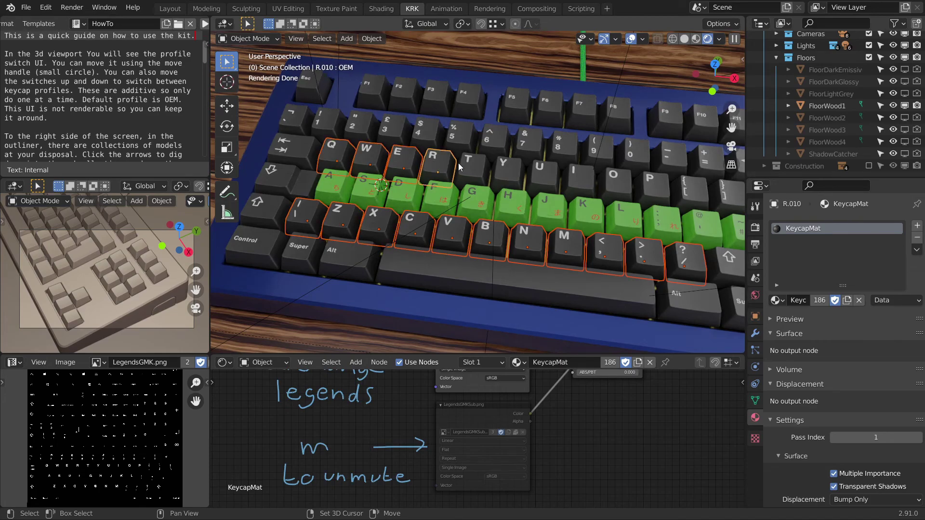
shift+click(468, 164)
shift+click(506, 168)
shift+click(542, 176)
shift+click(574, 174)
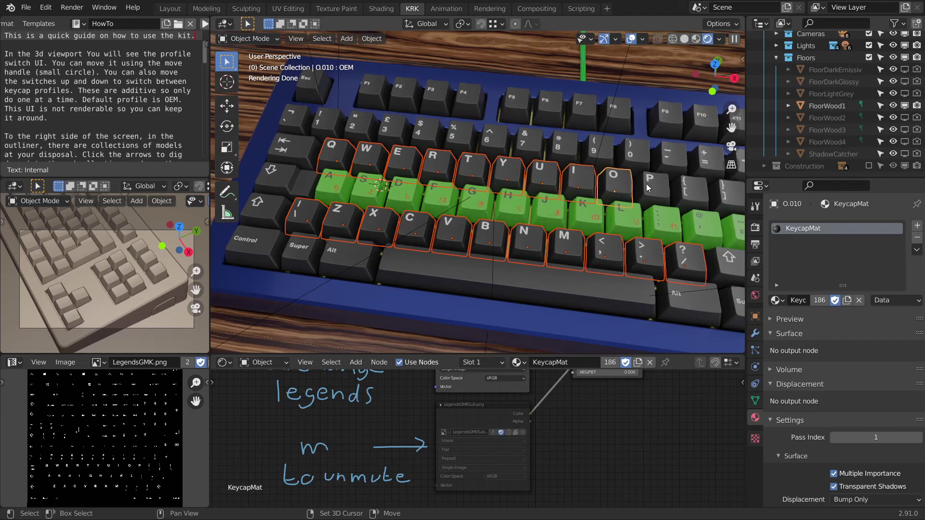
shift+click(612, 179)
shift+click(648, 182)
shift+click(683, 188)
shift+middle_drag(691, 215, 594, 213)
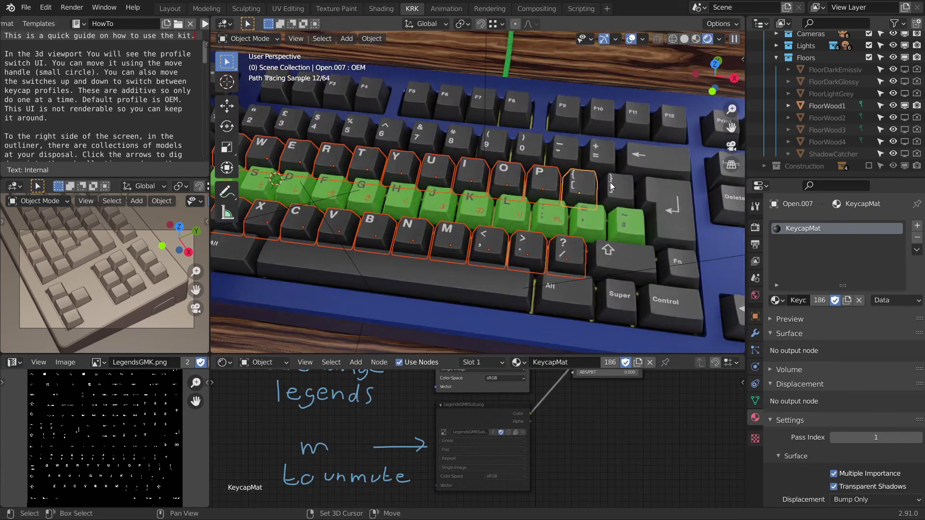
shift+click(611, 184)
Step: Link the green semicolon keycap's material to the selected keycaps of the rows above and below
shift+middle_drag(534, 242, 585, 237)
shift+click(599, 203)
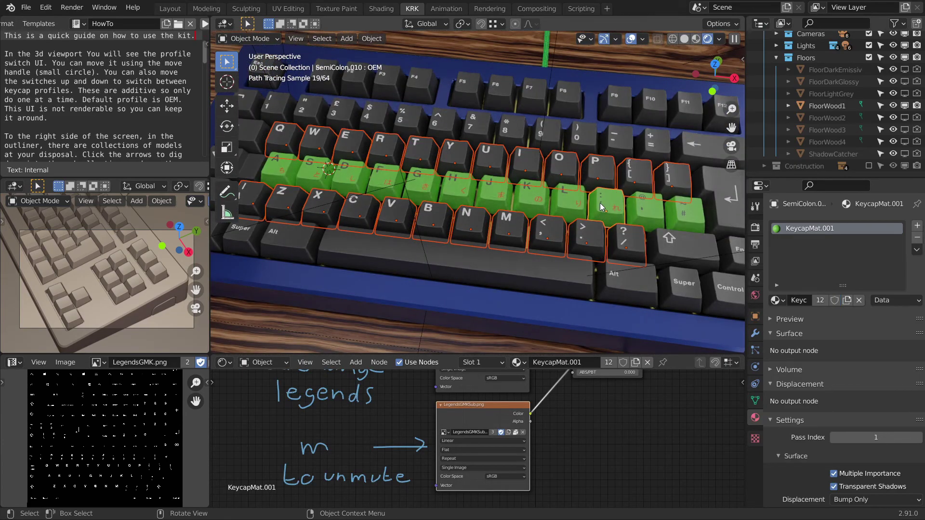
key(ctrl+l)
click(600, 204)
Step: Select the number-row keycaps from the ¬ key through the + key
shift+middle_drag(559, 204, 589, 215)
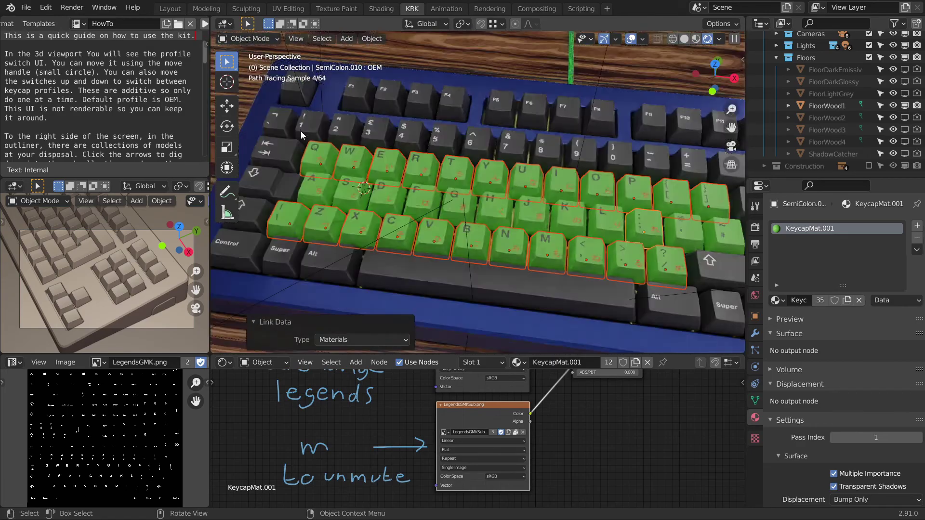
click(280, 126)
shift+click(311, 126)
shift+click(344, 129)
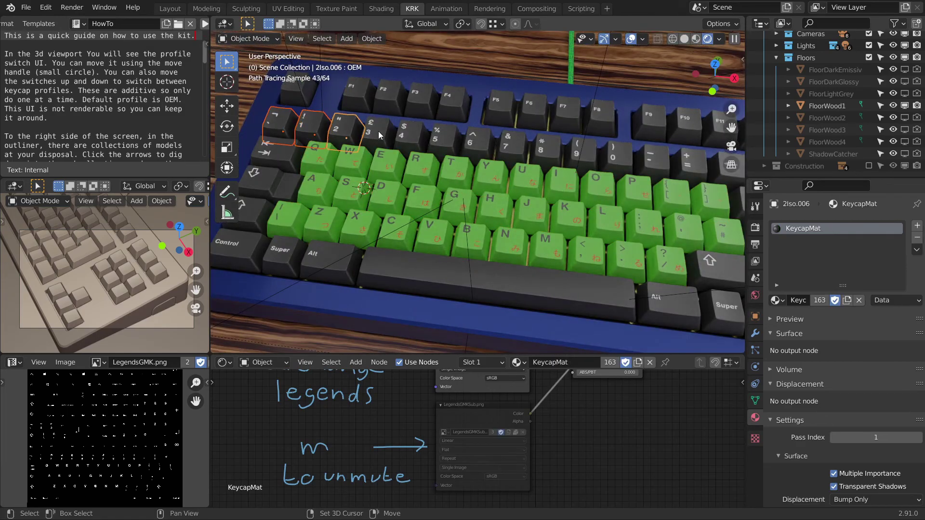
shift+click(379, 134)
shift+click(407, 137)
shift+click(440, 141)
shift+click(473, 143)
shift+click(509, 147)
shift+click(544, 150)
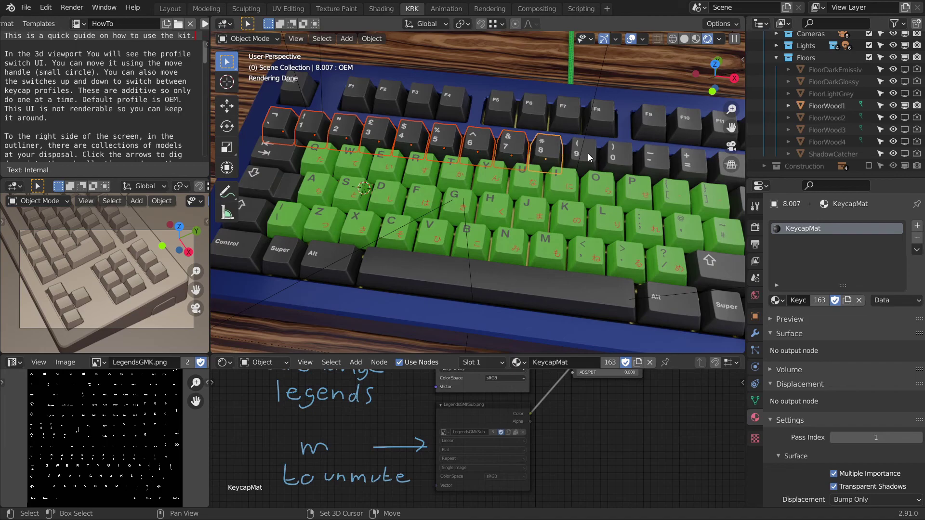
shift+click(617, 159)
shift+click(663, 160)
shift+click(699, 166)
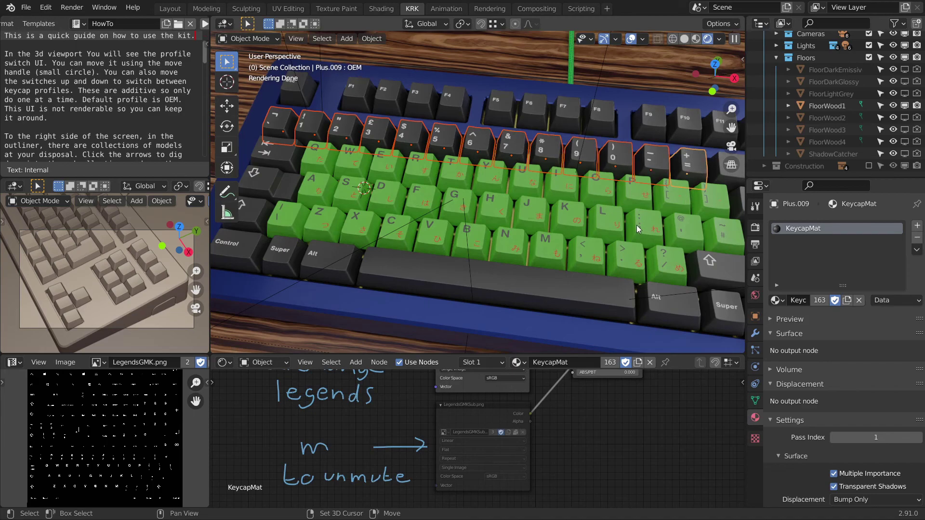
Step: Link the green L keycap's material to the selected number-row keycaps
shift+click(606, 223)
key(ctrl+l)
click(512, 285)
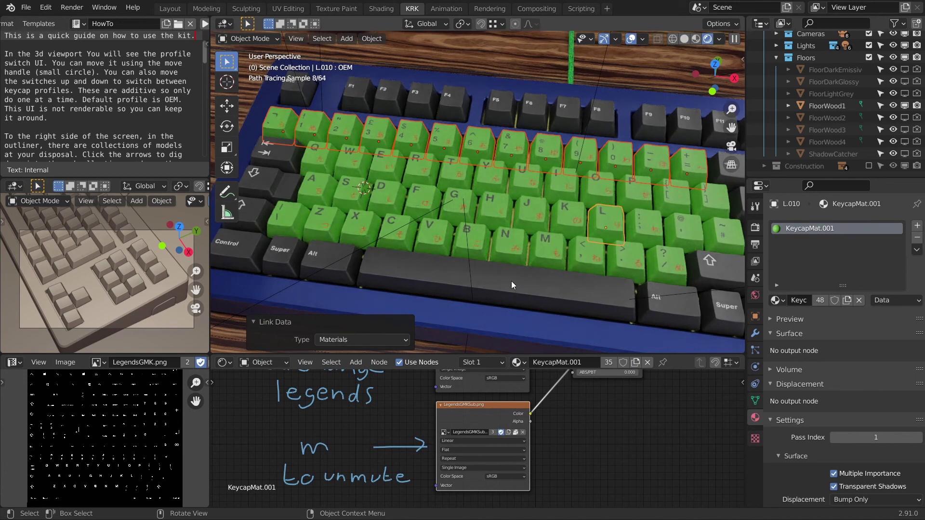
Step: Link the green M keycap's material to the spacebar, and deselect everything
click(511, 285)
shift+click(552, 257)
key(ctrl+l)
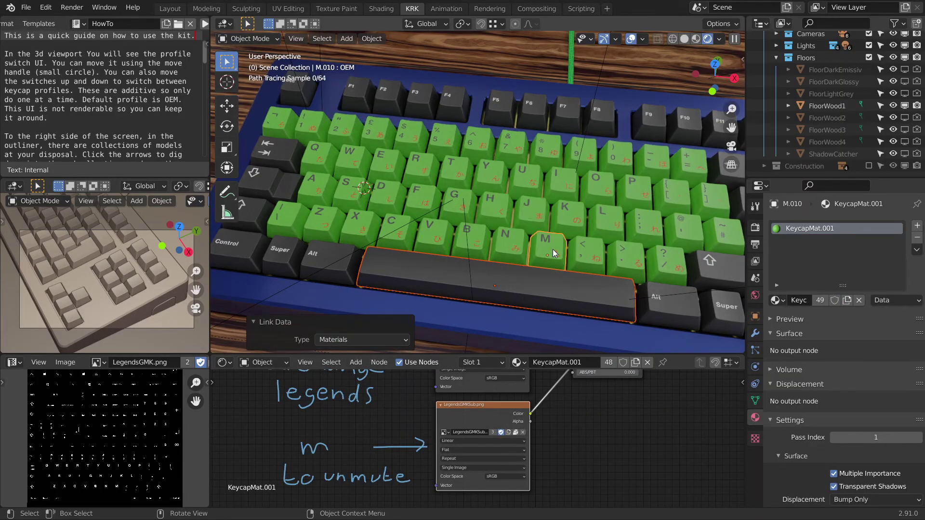
key(alt+a)
mouse_move(577, 258)
middle_down()
mouse_move(570, 248)
mouse_move(612, 251)
mouse_move(556, 217)
middle_up()
scroll(612, 251, down, 2)
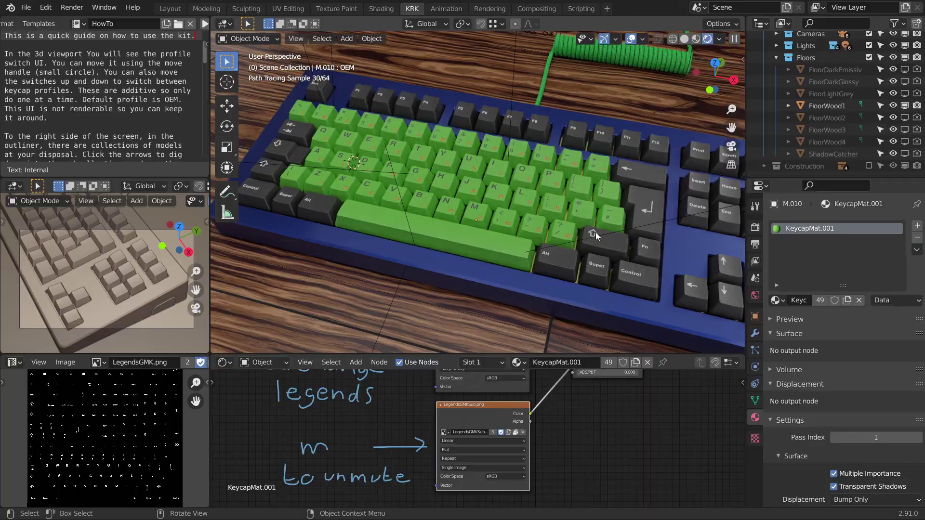
mouse_move(601, 236)
middle_down()
mouse_move(588, 220)
mouse_move(612, 268)
middle_up()
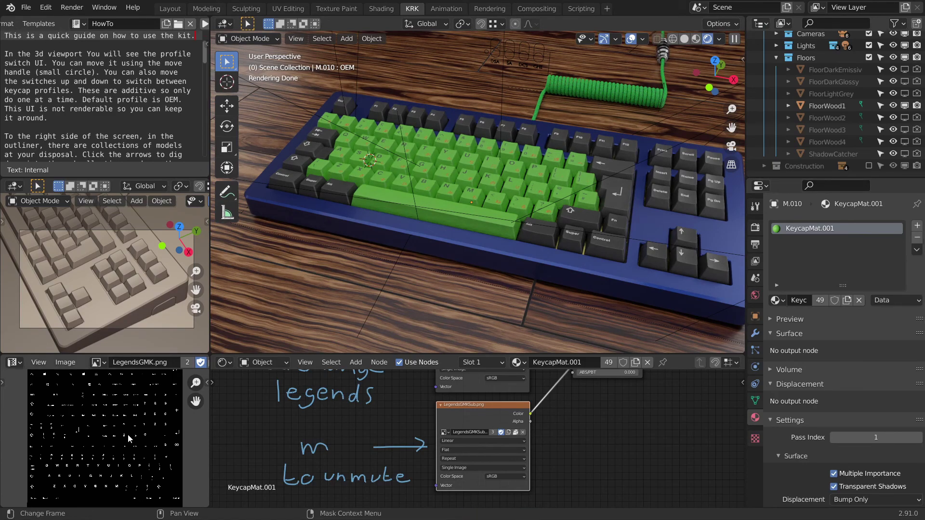
Step: Examine the legend layout in LegendsGMK.png around the letter L, with the L keycap selected
middle_drag(125, 426, 141, 423)
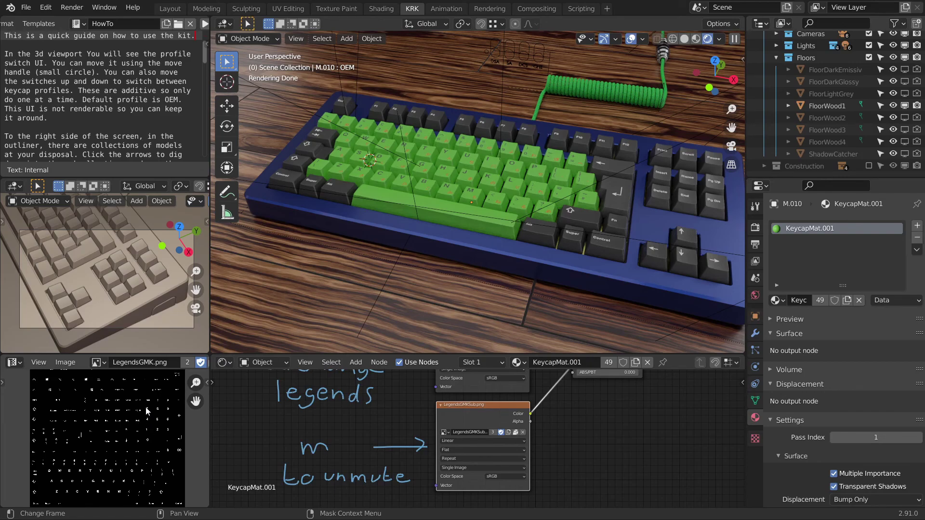
scroll(149, 406, up, 2)
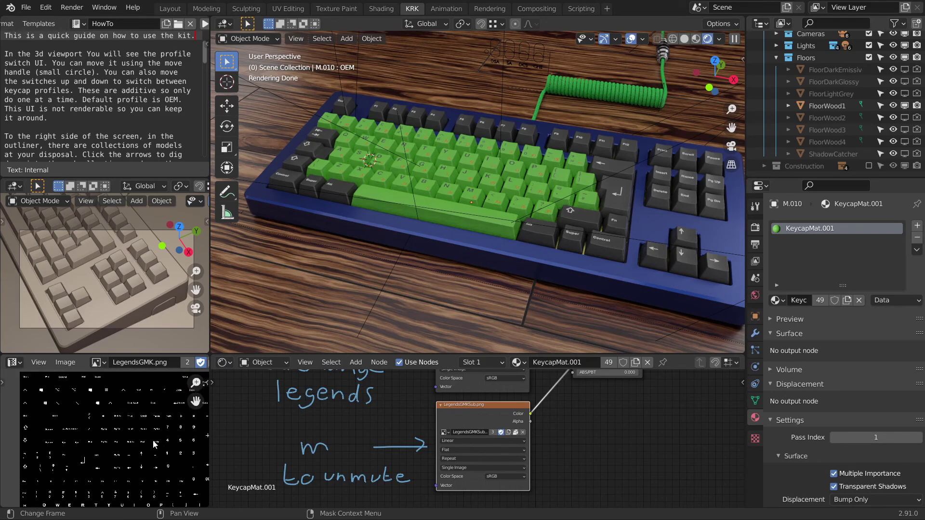
scroll(143, 430, up, 3)
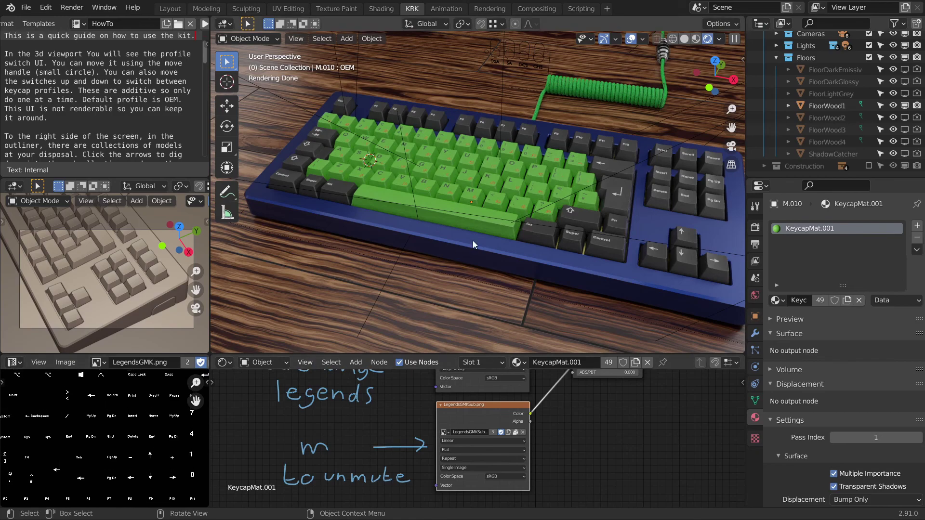
click(515, 188)
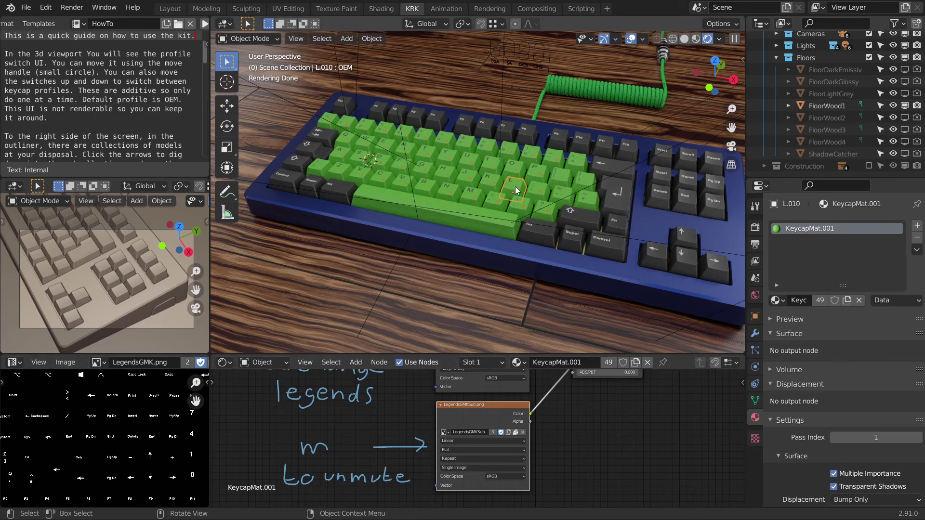
key(Tab)
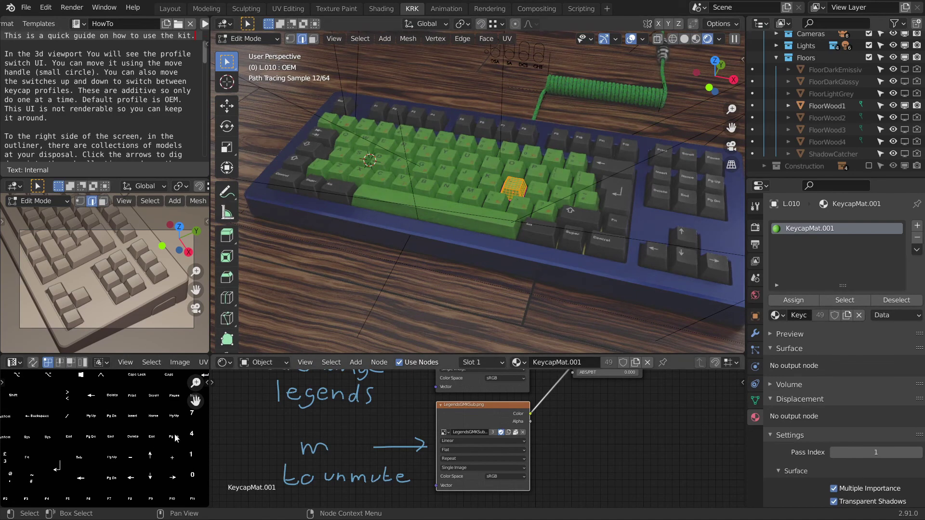
scroll(144, 452, down, 3)
mouse_move(133, 440)
middle_down()
mouse_move(123, 412)
mouse_move(132, 453)
middle_up()
scroll(129, 433, up, 9)
key(Tab)
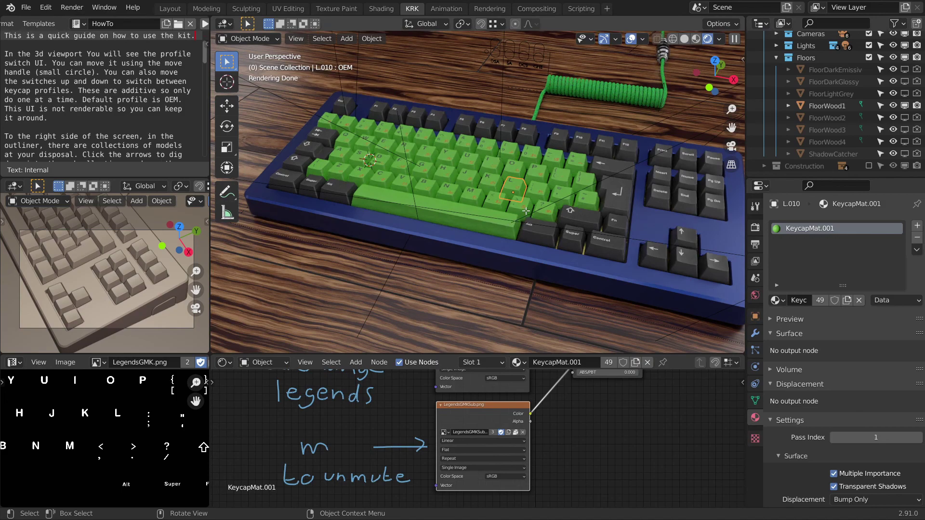
Step: Move the L keycap's UVs along X onto the K legend in LegendsGMK.png and check the keycap in Object Mode
key(Tab)
scroll(124, 418, up, 2)
middle_drag(124, 418, 119, 422)
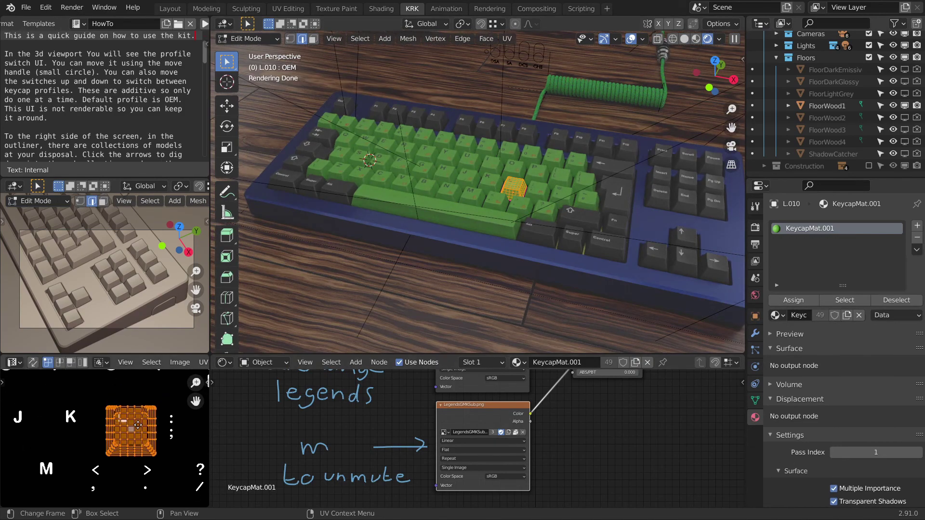
key(g)
key(x)
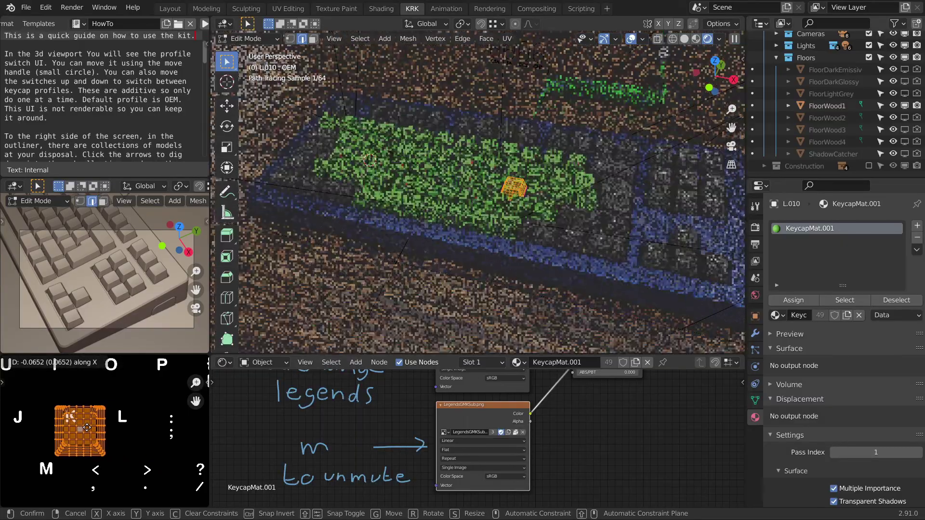
click(87, 428)
key(Tab)
scroll(497, 213, up, 5)
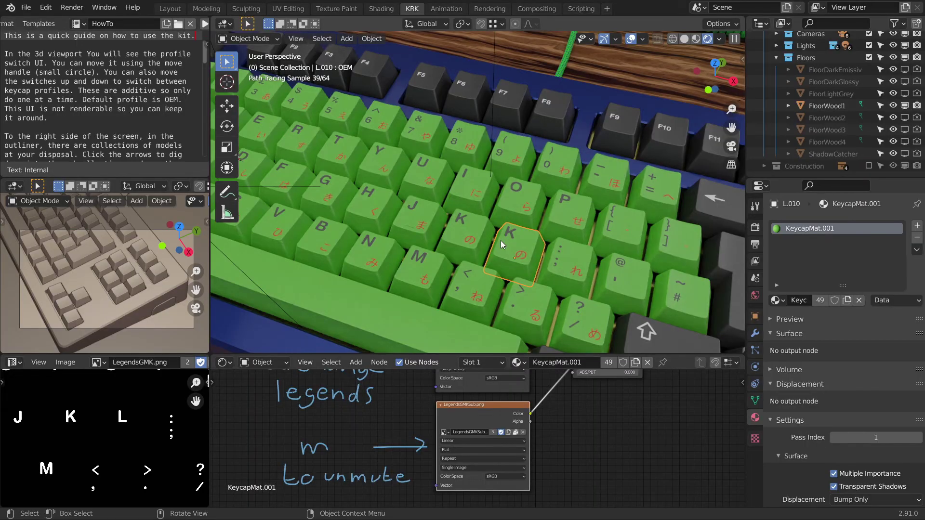
Step: Undo the L keycap's UV move and return to Object Mode
key(Tab)
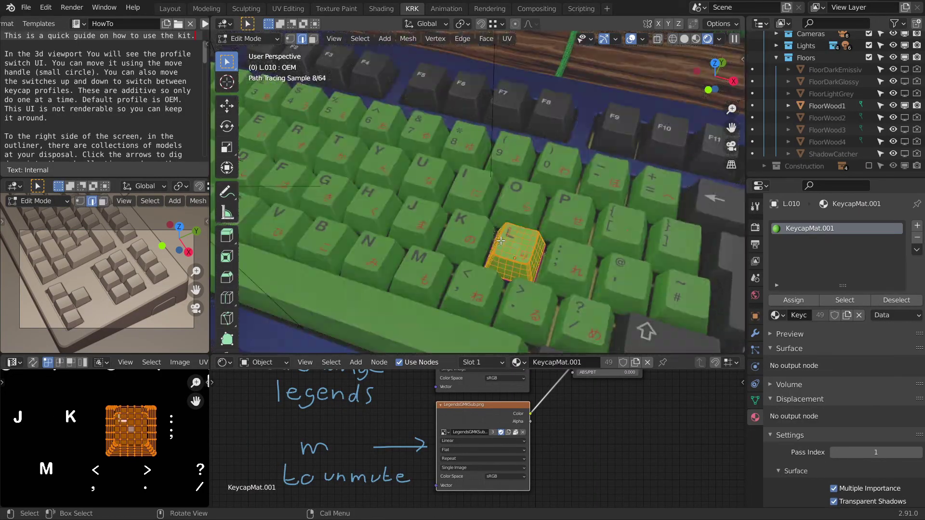
key(Tab)
scroll(501, 241, down, 5)
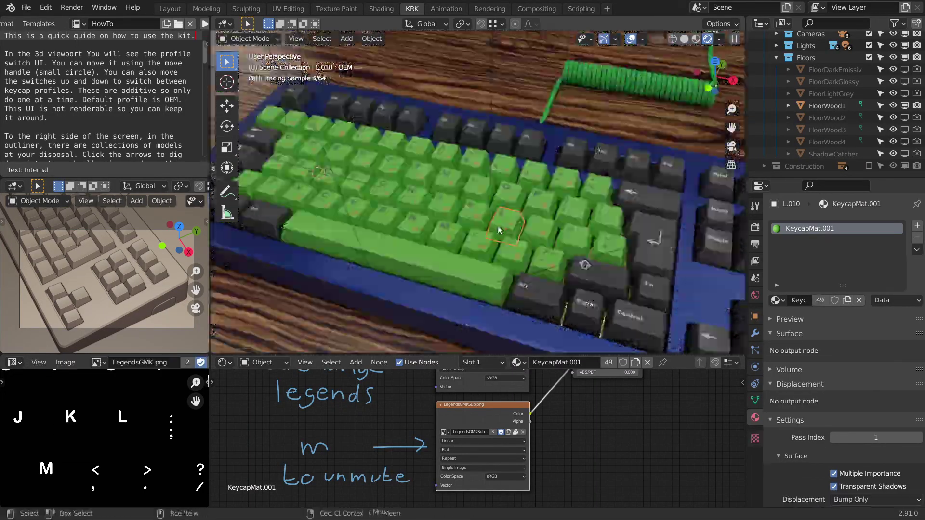
scroll(498, 230, down, 2)
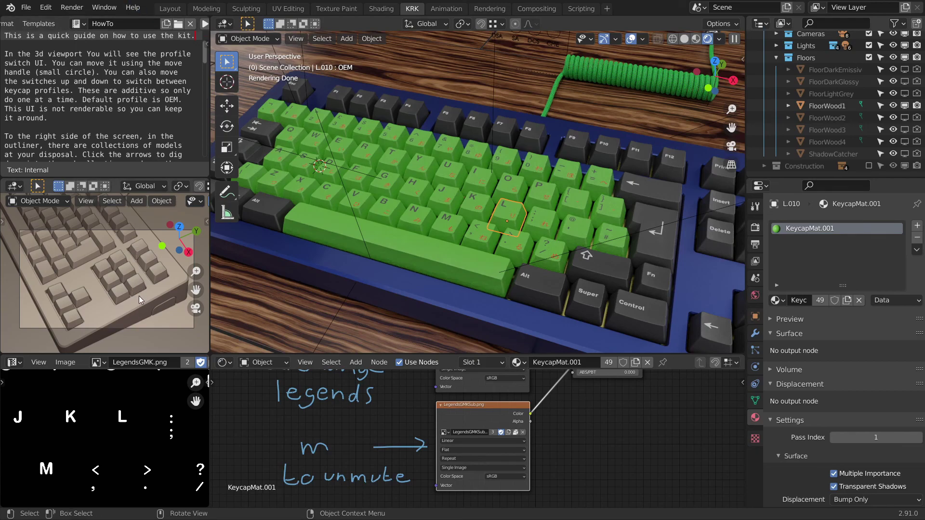
Step: Set the small preview viewport to Rendered shading and switch the main viewport to the camera view
key(z)
click(130, 249)
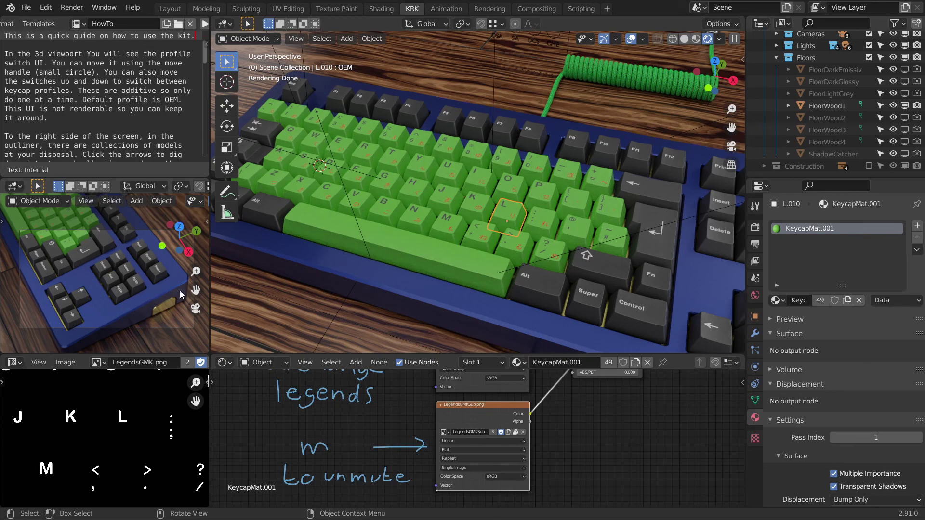
mouse_move(568, 210)
middle_down()
mouse_move(556, 211)
mouse_move(558, 200)
middle_up()
key(grave)
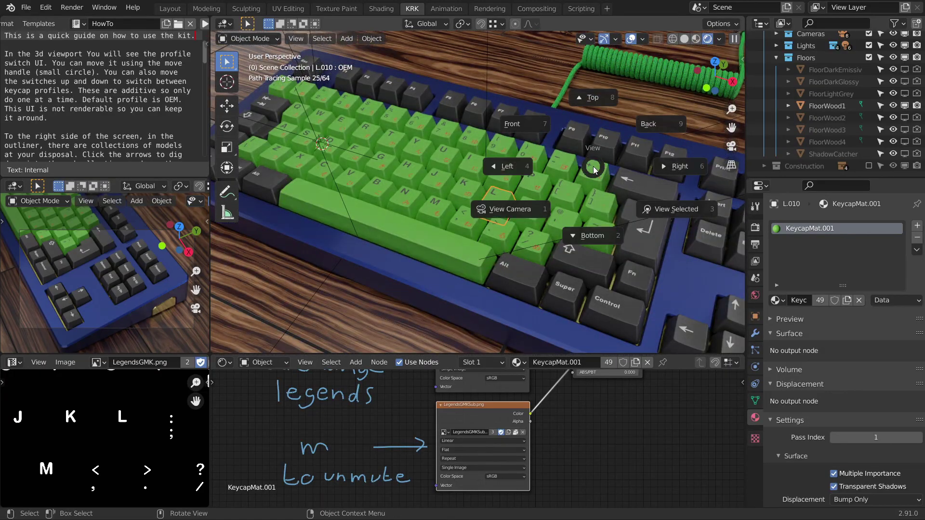
click(529, 207)
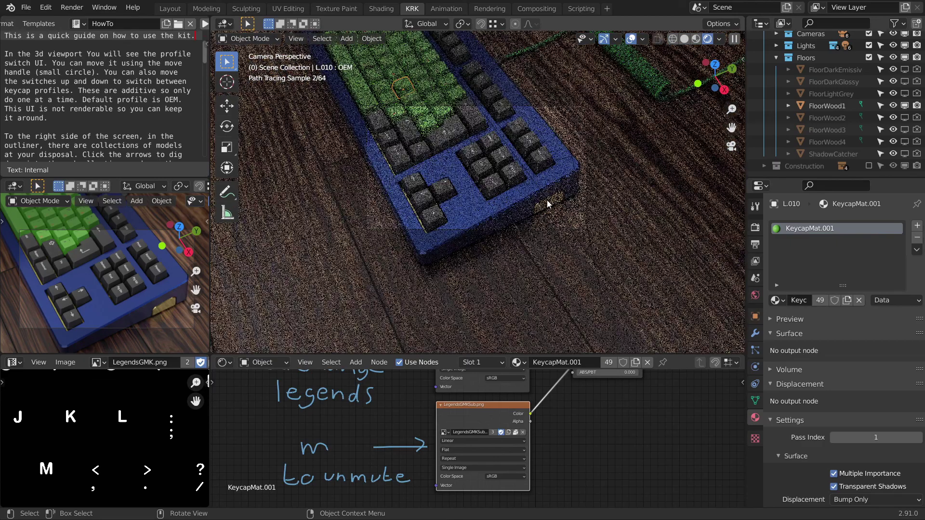